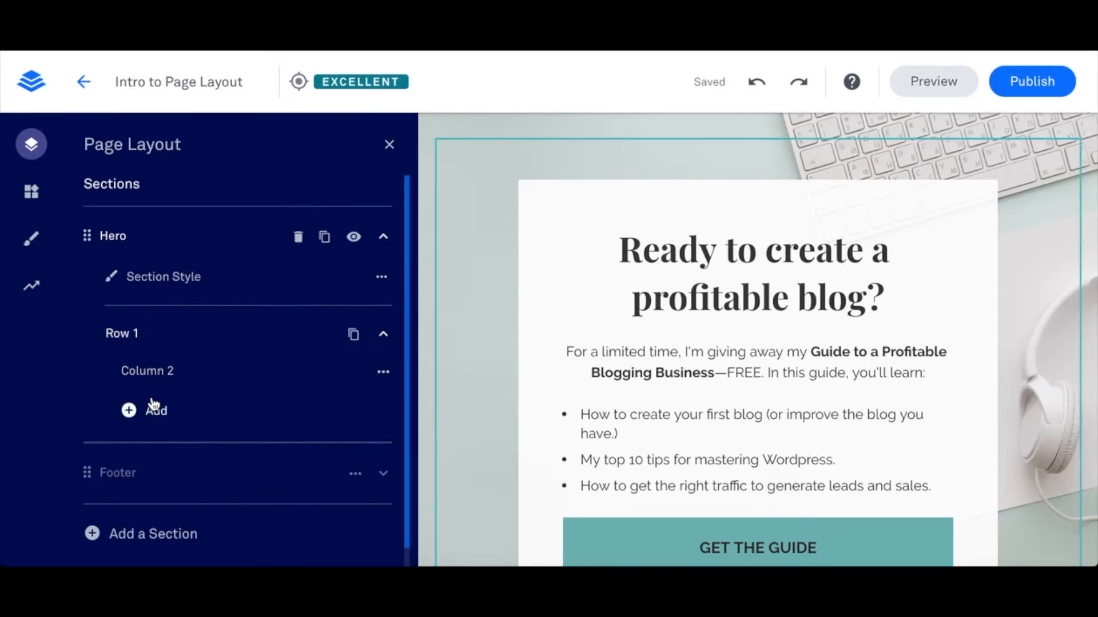
- Set the margins of Column 2 in the Hero section to left 6, bottom 6 and right 7, keeping top at 5
{"action": "left_click", "coordinate": [133, 372]}
{"action": "scroll", "coordinate": [205, 358], "scroll_direction": "down", "scroll_amount": 2}
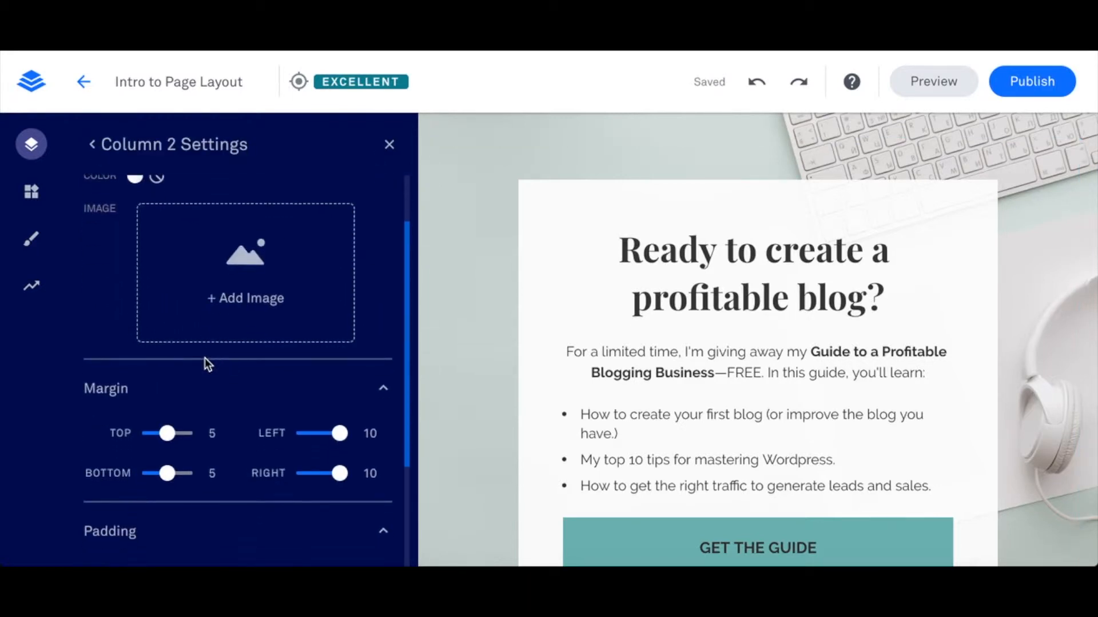
{"action": "scroll", "coordinate": [204, 359], "scroll_direction": "up", "scroll_amount": 2}
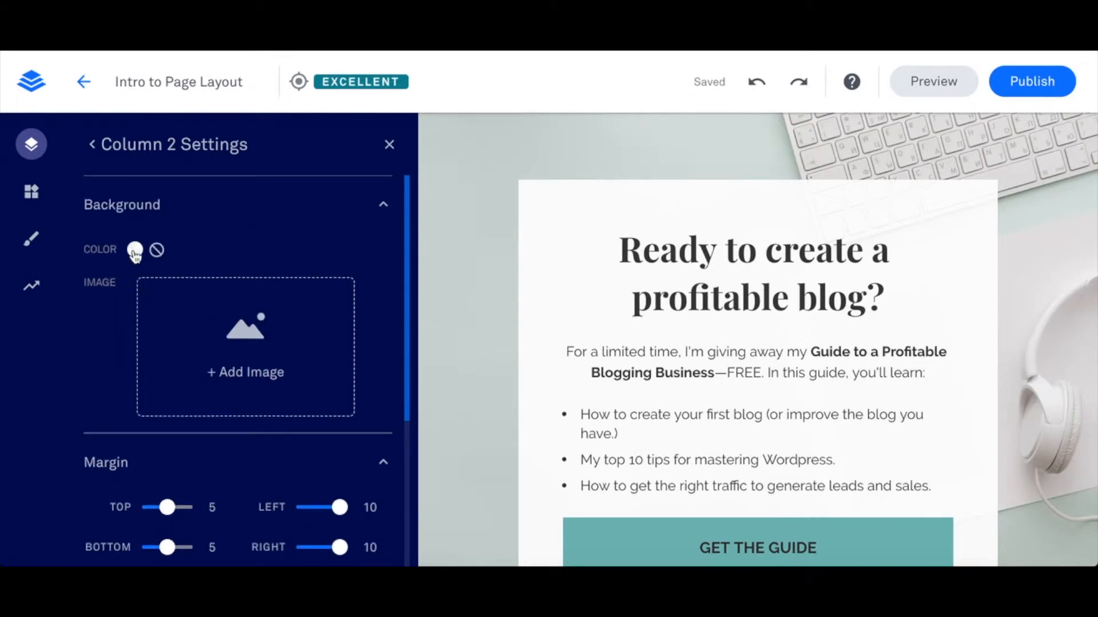
{"action": "scroll", "coordinate": [143, 296], "scroll_direction": "down", "scroll_amount": 1}
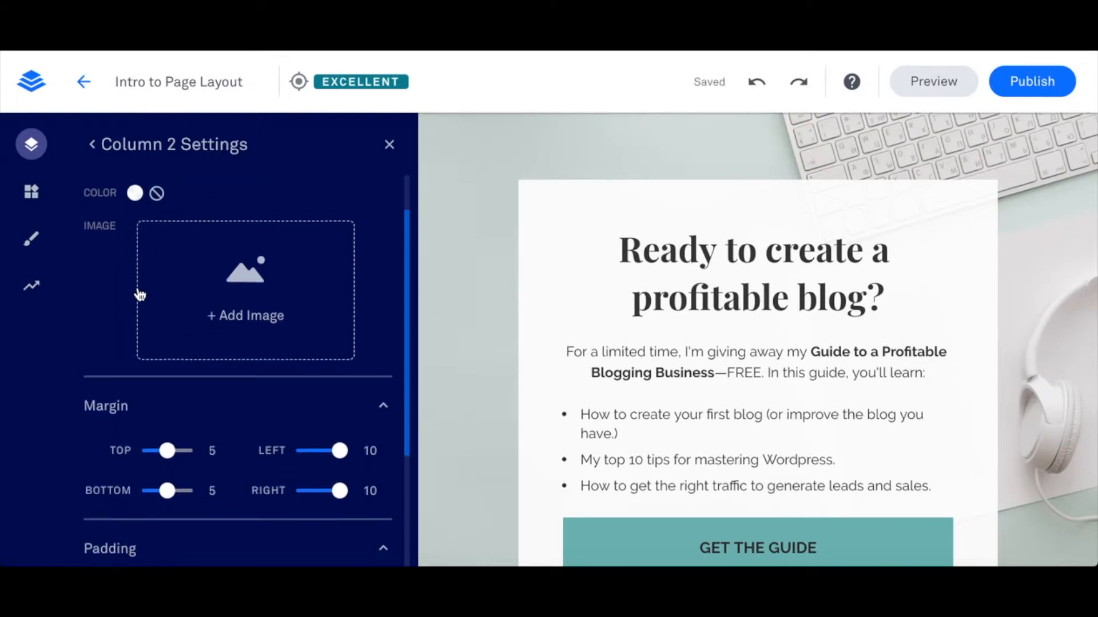
{"action": "scroll", "coordinate": [173, 298], "scroll_direction": "down", "scroll_amount": 2}
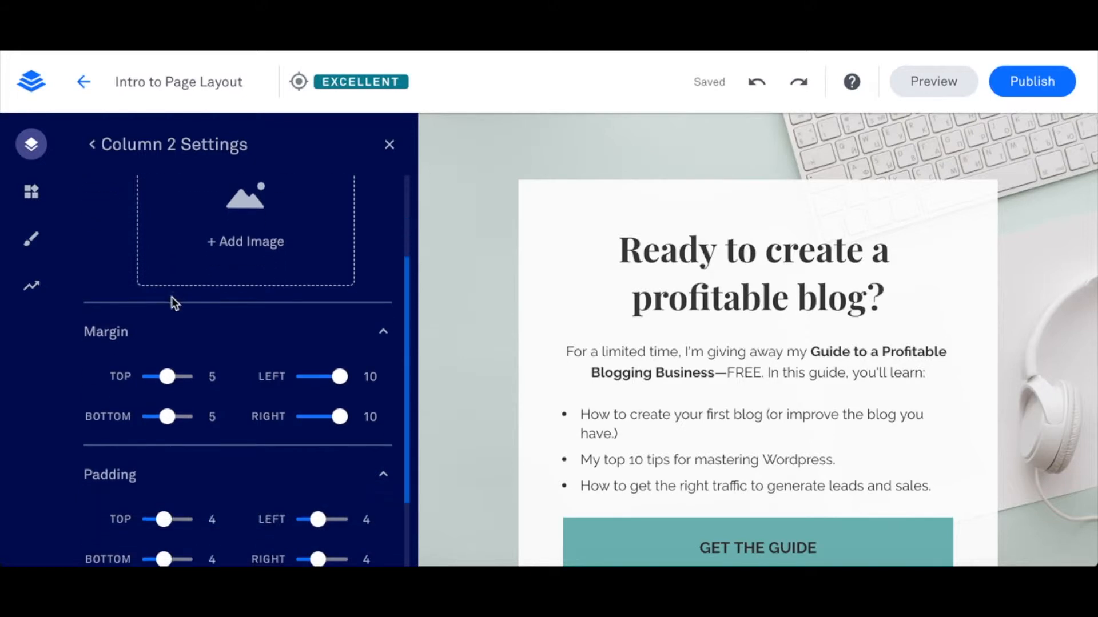
{"action": "scroll", "coordinate": [185, 366], "scroll_direction": "down", "scroll_amount": 1}
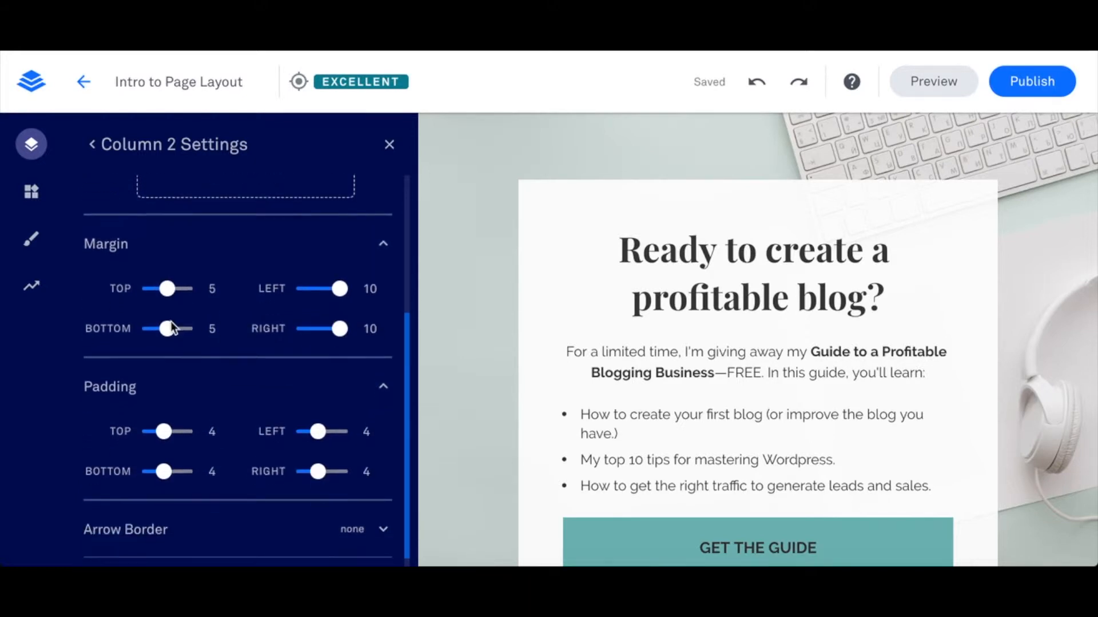
{"action": "mouse_move", "coordinate": [167, 289]}
{"action": "left_mouse_down"}
{"action": "mouse_move", "coordinate": [183, 289]}
{"action": "mouse_move", "coordinate": [167, 288]}
{"action": "left_mouse_up"}
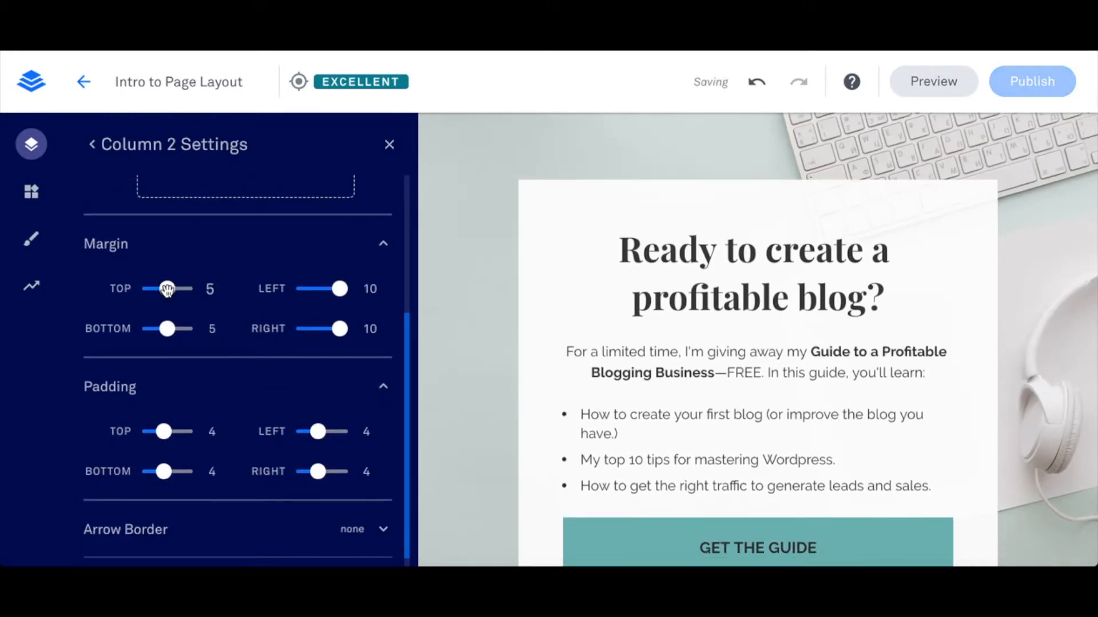
{"action": "mouse_move", "coordinate": [339, 288]}
{"action": "left_mouse_down"}
{"action": "mouse_move", "coordinate": [306, 287]}
{"action": "mouse_move", "coordinate": [325, 288]}
{"action": "left_mouse_up"}
{"action": "left_click_drag", "start_coordinate": [167, 327], "coordinate": [170, 327]}
{"action": "mouse_move", "coordinate": [339, 328]}
{"action": "left_mouse_down"}
{"action": "mouse_move", "coordinate": [309, 327]}
{"action": "mouse_move", "coordinate": [328, 327]}
{"action": "left_mouse_up"}
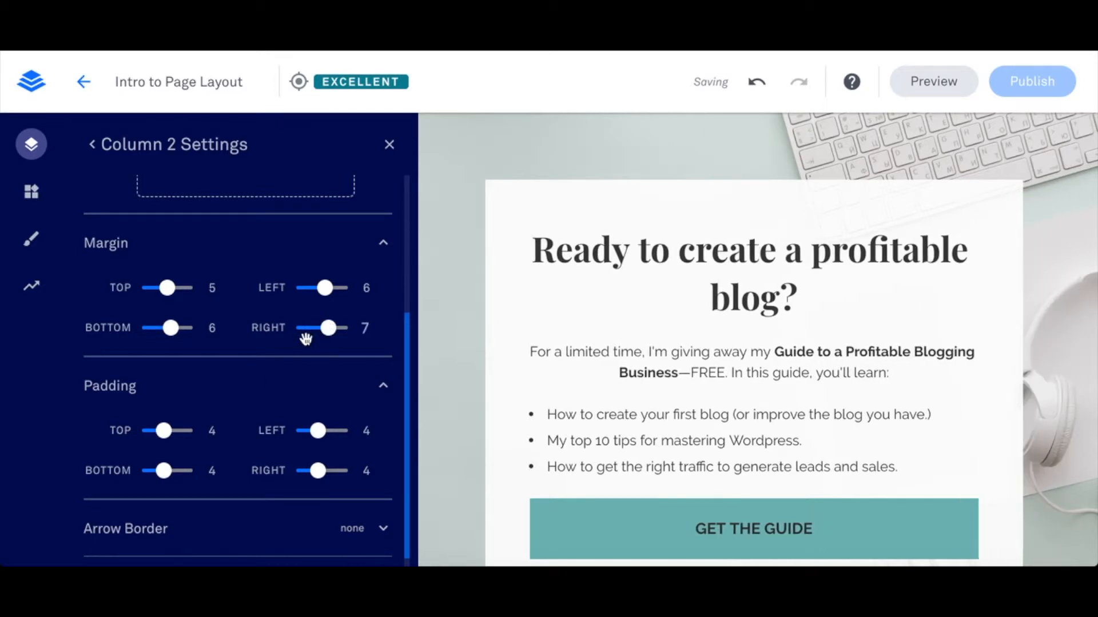
- Set the left padding of Column 2 to 3, keeping the top and bottom padding at 4
{"action": "scroll", "coordinate": [210, 455], "scroll_direction": "down", "scroll_amount": 1}
{"action": "mouse_move", "coordinate": [161, 419]}
{"action": "left_mouse_down"}
{"action": "mouse_move", "coordinate": [184, 419]}
{"action": "mouse_move", "coordinate": [164, 419]}
{"action": "left_mouse_up"}
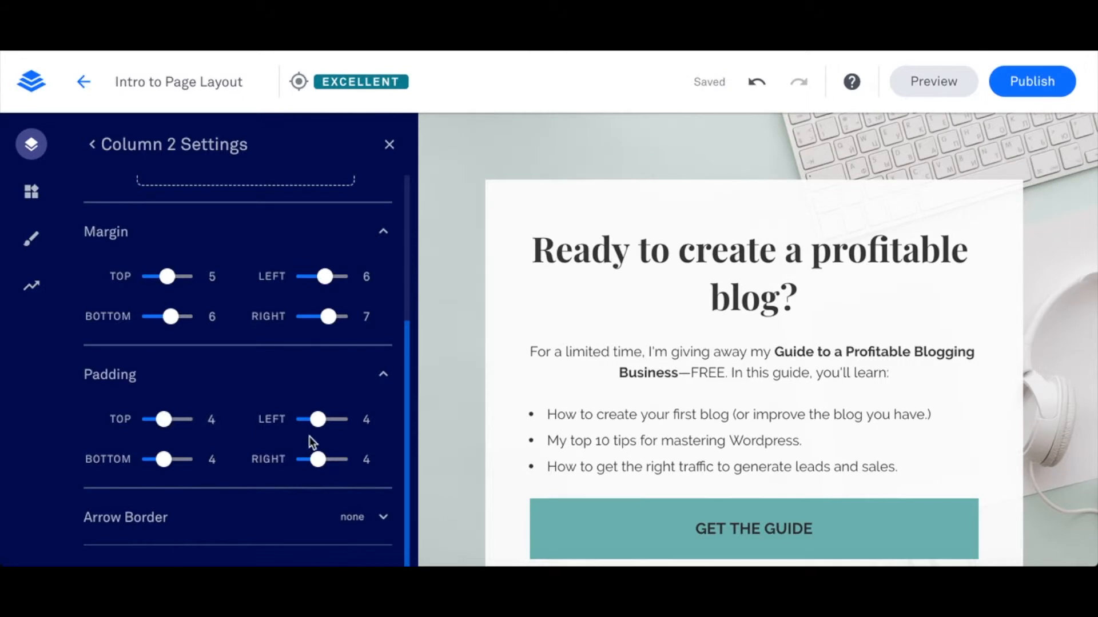
{"action": "mouse_move", "coordinate": [318, 419]}
{"action": "left_mouse_down"}
{"action": "mouse_move", "coordinate": [338, 419]}
{"action": "mouse_move", "coordinate": [314, 419]}
{"action": "left_mouse_up"}
{"action": "mouse_move", "coordinate": [164, 460]}
{"action": "left_mouse_down"}
{"action": "mouse_move", "coordinate": [185, 459]}
{"action": "mouse_move", "coordinate": [164, 459]}
{"action": "left_mouse_up"}
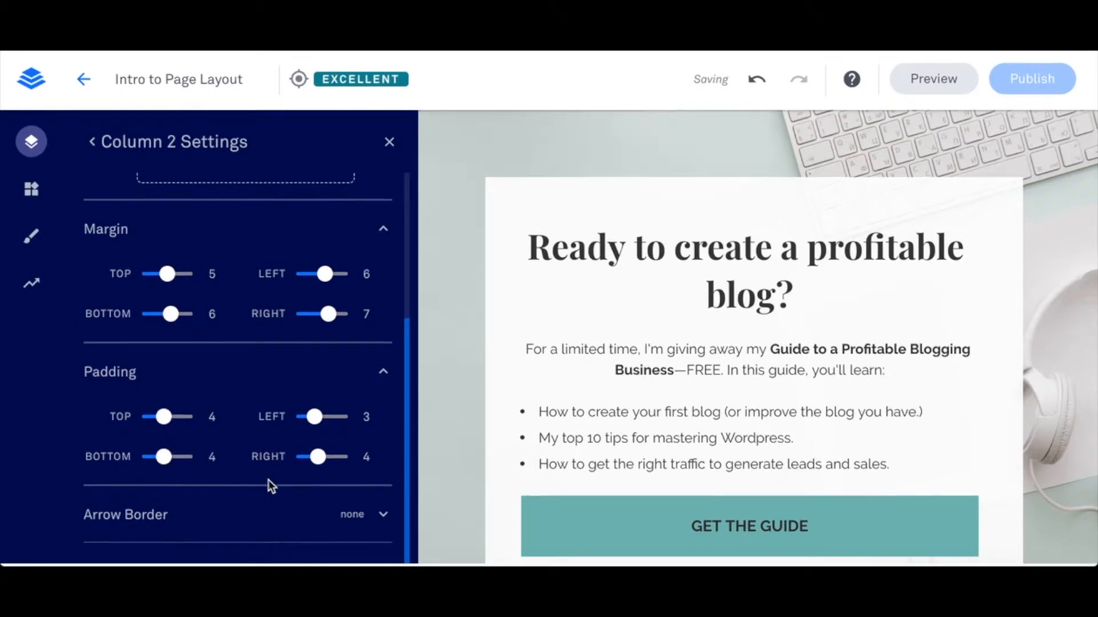
- Try the left, bottom and right arrow borders on Column 2 and settle on Top
{"action": "left_click", "coordinate": [240, 531]}
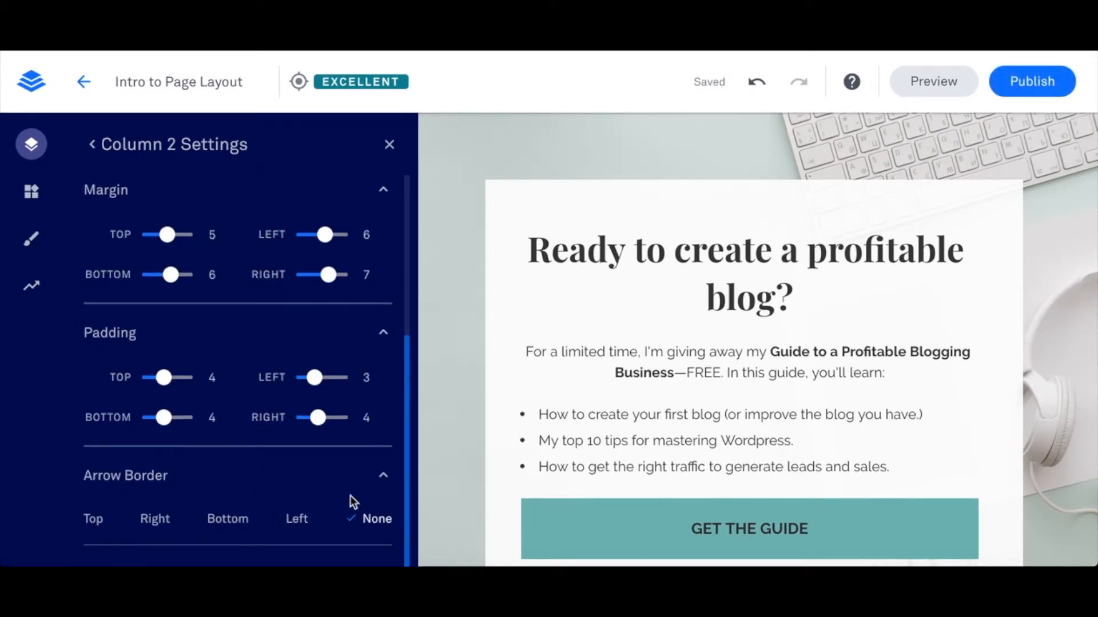
{"action": "left_click", "coordinate": [295, 521]}
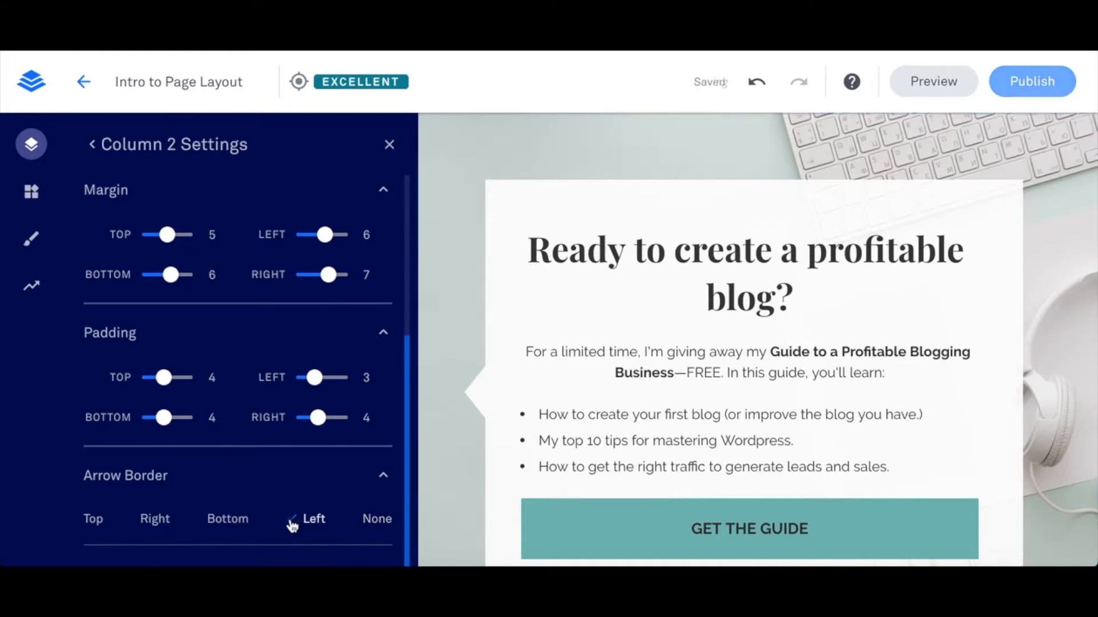
{"action": "left_click", "coordinate": [234, 525]}
{"action": "scroll", "coordinate": [584, 468], "scroll_direction": "down", "scroll_amount": 3}
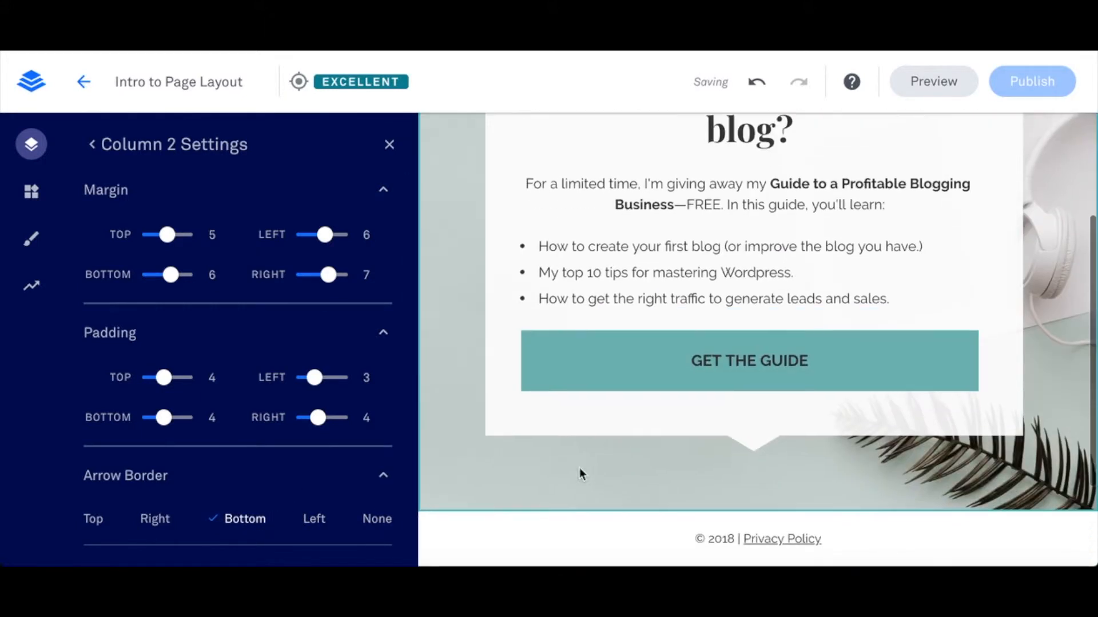
{"action": "left_click", "coordinate": [154, 524]}
{"action": "left_click", "coordinate": [91, 524]}
{"action": "scroll", "coordinate": [714, 343], "scroll_direction": "up", "scroll_amount": 3}
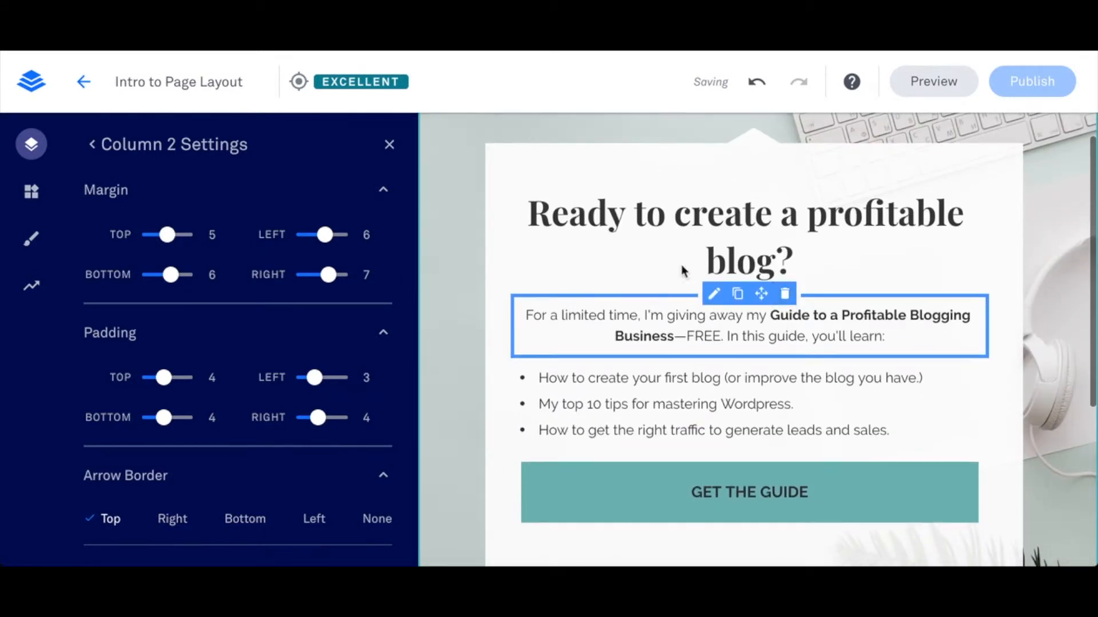
- Change the background of Column 2 to the custom colour b06c6c and lower its opacity so the hero image shows through
{"action": "scroll", "coordinate": [120, 345], "scroll_direction": "up", "scroll_amount": 5}
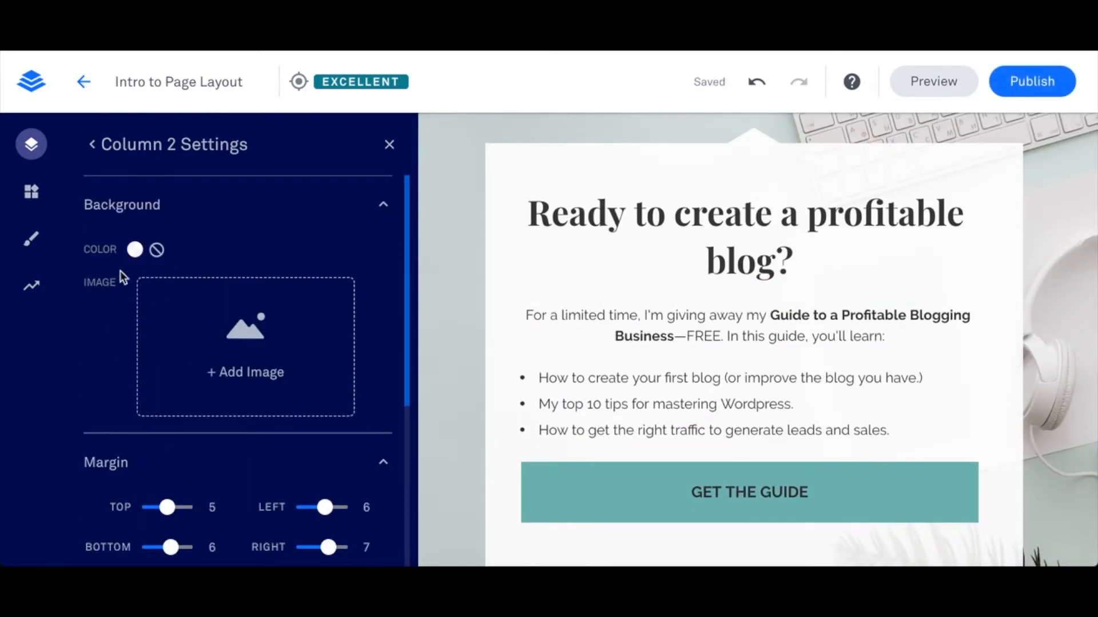
{"action": "scroll", "coordinate": [146, 267], "scroll_direction": "down", "scroll_amount": 4}
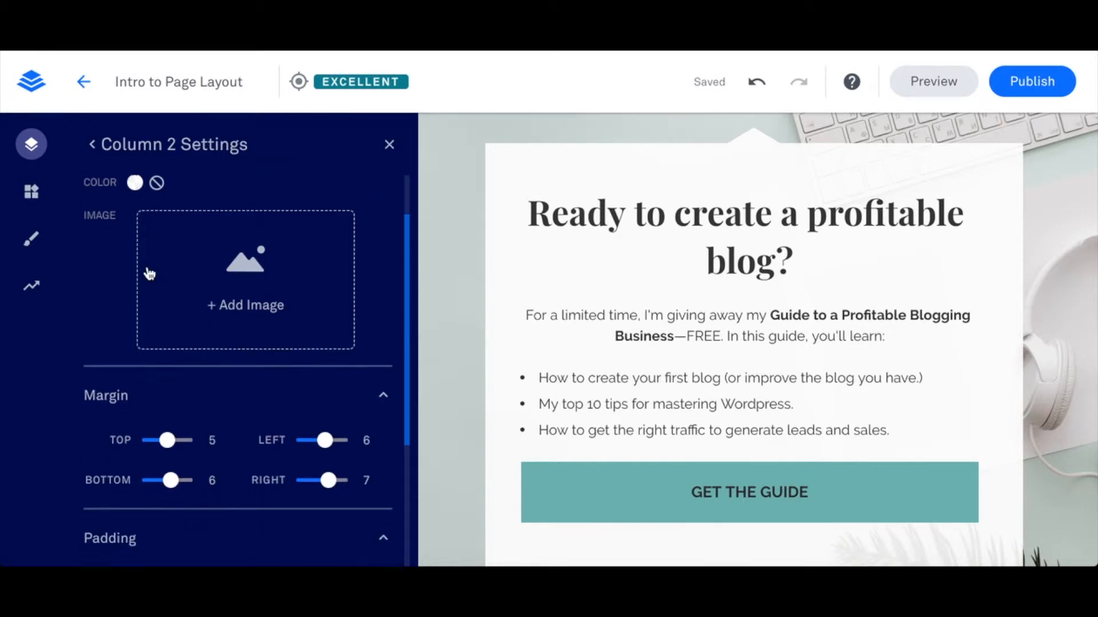
{"action": "scroll", "coordinate": [146, 267], "scroll_direction": "up", "scroll_amount": 4}
{"action": "scroll", "coordinate": [147, 267], "scroll_direction": "down", "scroll_amount": 1}
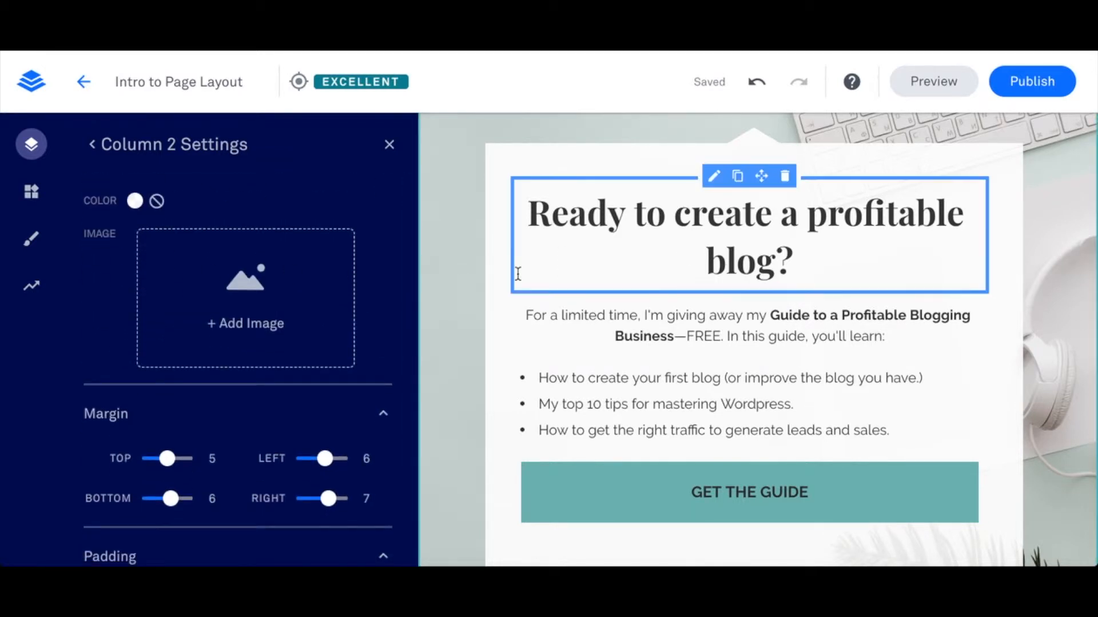
{"action": "scroll", "coordinate": [153, 308], "scroll_direction": "down", "scroll_amount": 1}
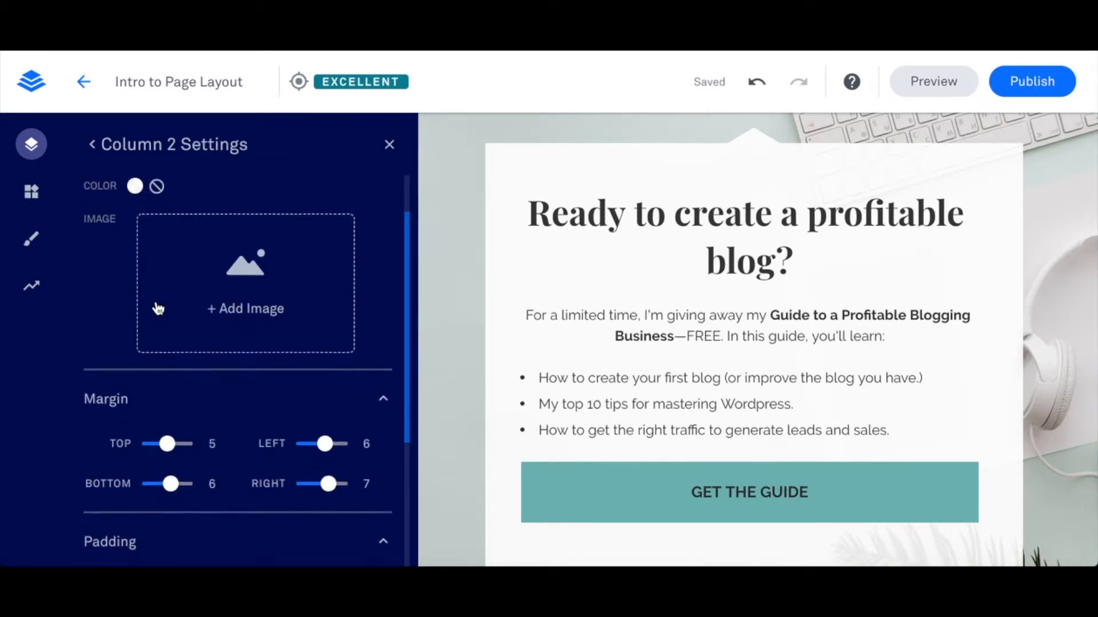
{"action": "left_click", "coordinate": [135, 189]}
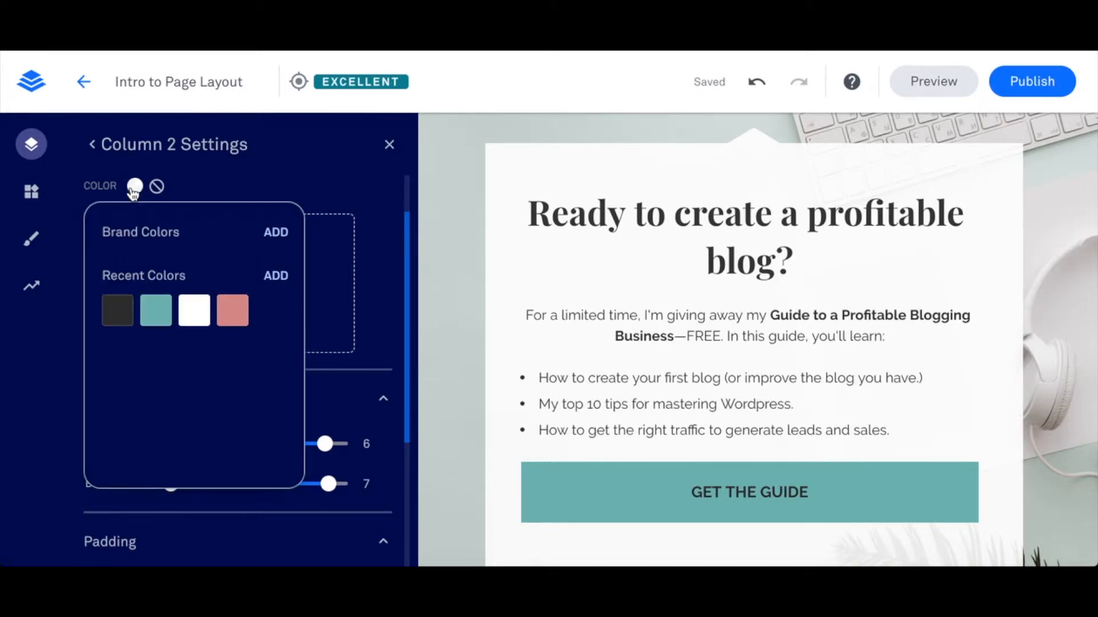
{"action": "left_click", "coordinate": [276, 277]}
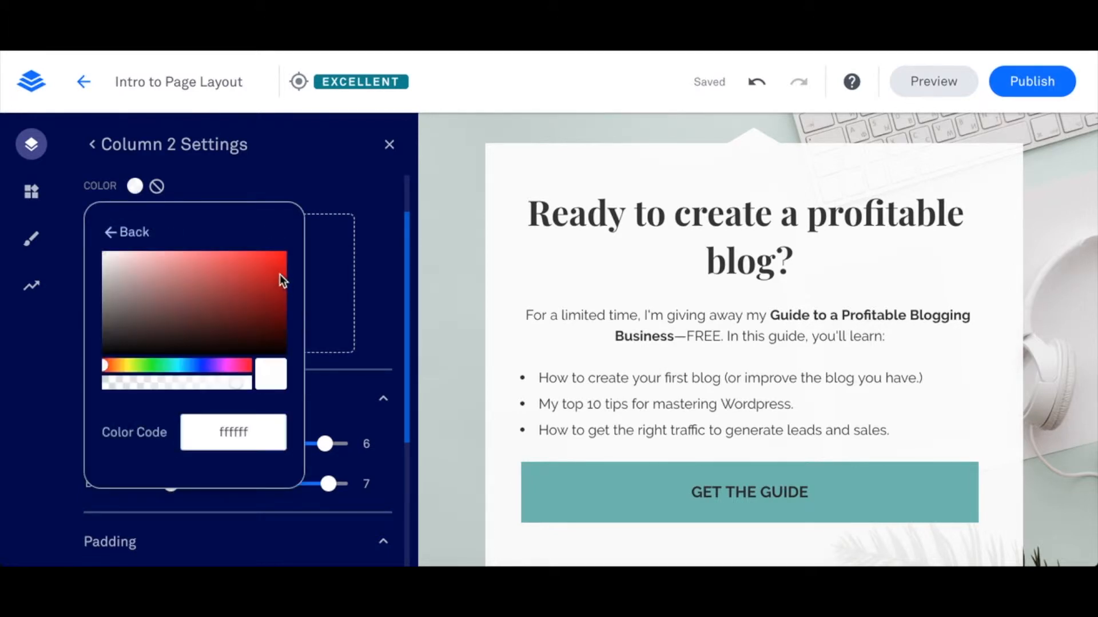
{"action": "left_click", "coordinate": [172, 284]}
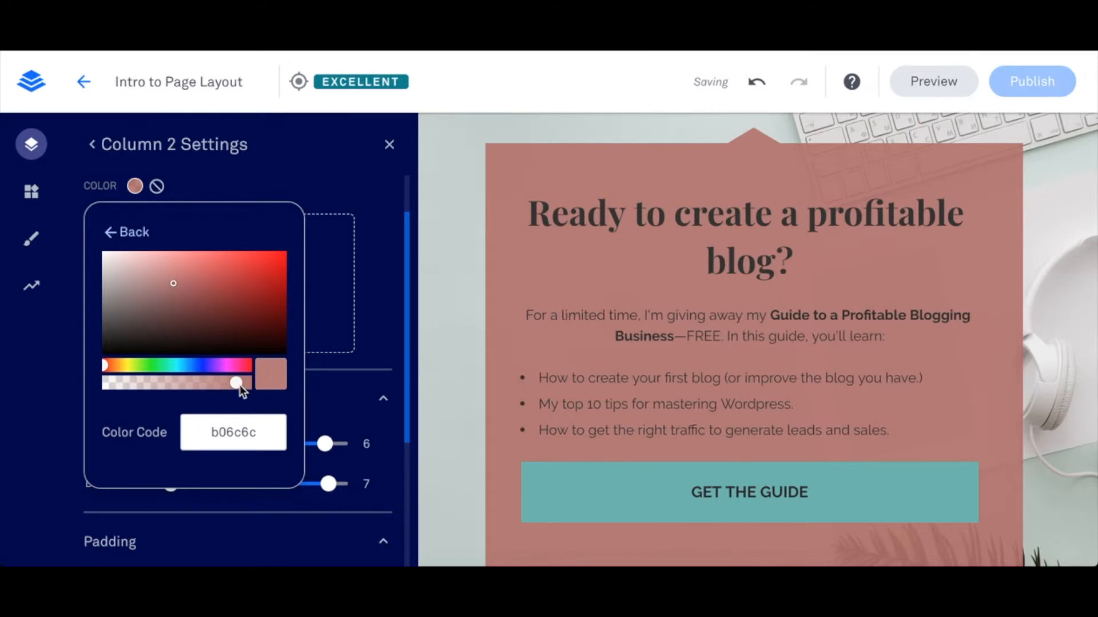
{"action": "mouse_move", "coordinate": [235, 383]}
{"action": "left_mouse_down"}
{"action": "mouse_move", "coordinate": [167, 383]}
{"action": "mouse_move", "coordinate": [219, 383]}
{"action": "left_mouse_up"}
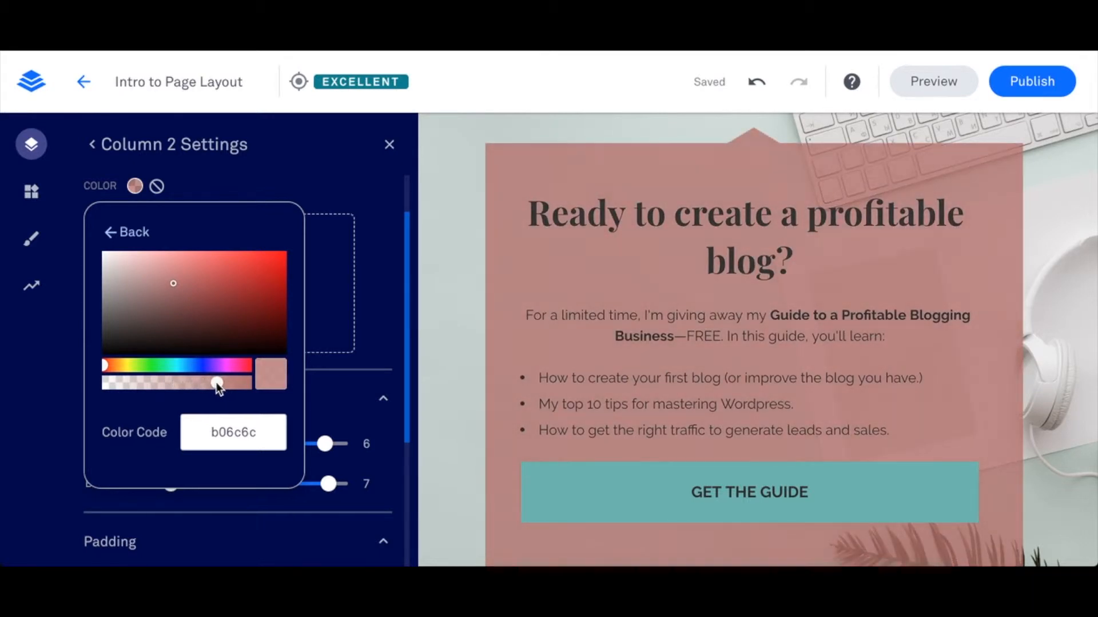
{"action": "left_click", "coordinate": [382, 260]}
{"action": "scroll", "coordinate": [377, 263], "scroll_direction": "up", "scroll_amount": 1}
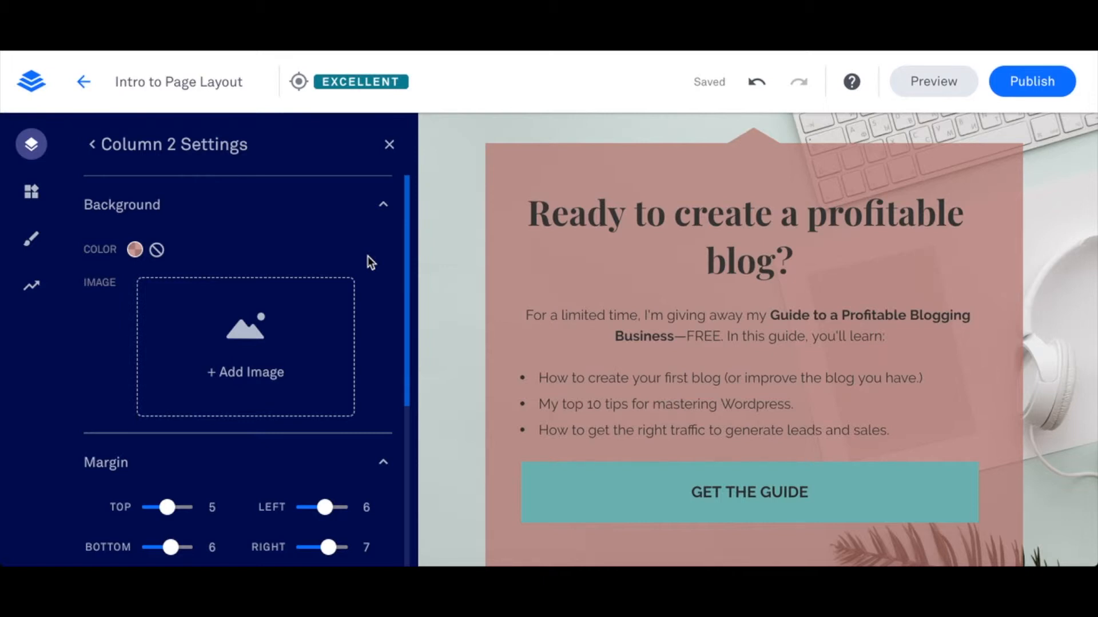
- Return to the page layout and add a new section between the Hero section and the footer
{"action": "left_click", "coordinate": [91, 145]}
{"action": "scroll", "coordinate": [800, 452], "scroll_direction": "down", "scroll_amount": 3}
{"action": "scroll", "coordinate": [772, 401], "scroll_direction": "down", "scroll_amount": 1}
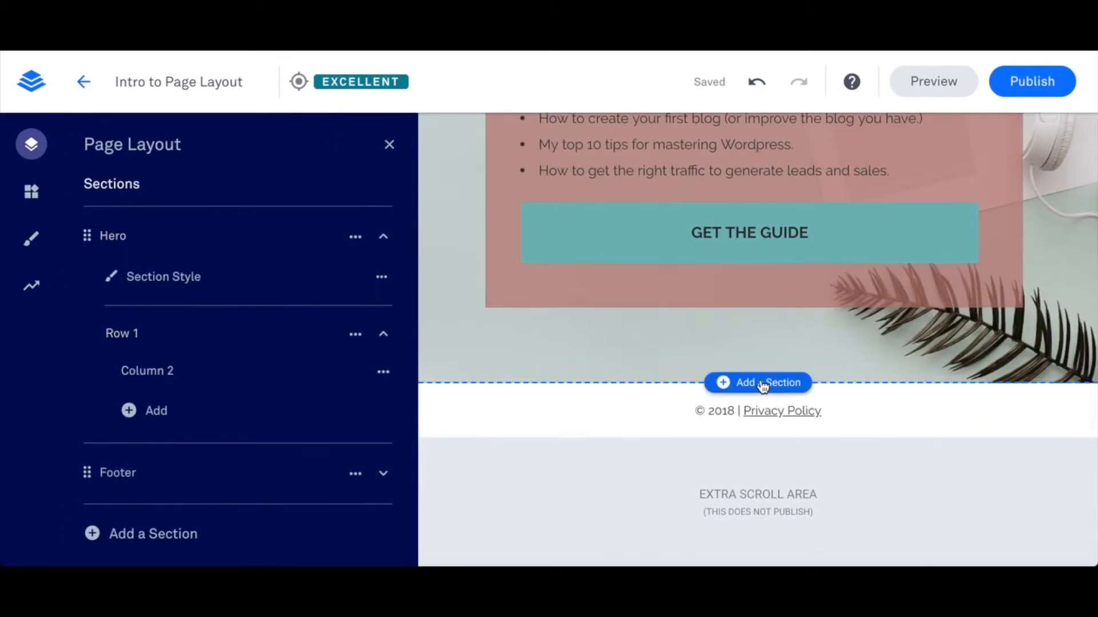
{"action": "left_click", "coordinate": [762, 387]}
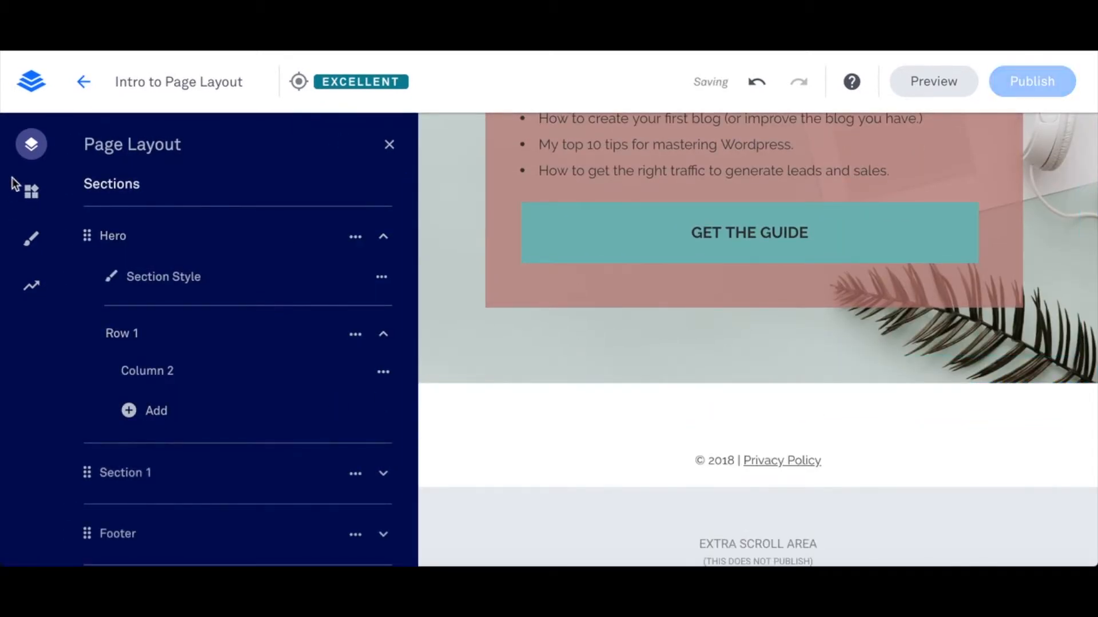
- Place an Image widget in the new section above the footer
{"action": "left_click", "coordinate": [32, 191]}
{"action": "left_click_drag", "start_coordinate": [286, 316], "coordinate": [736, 369]}
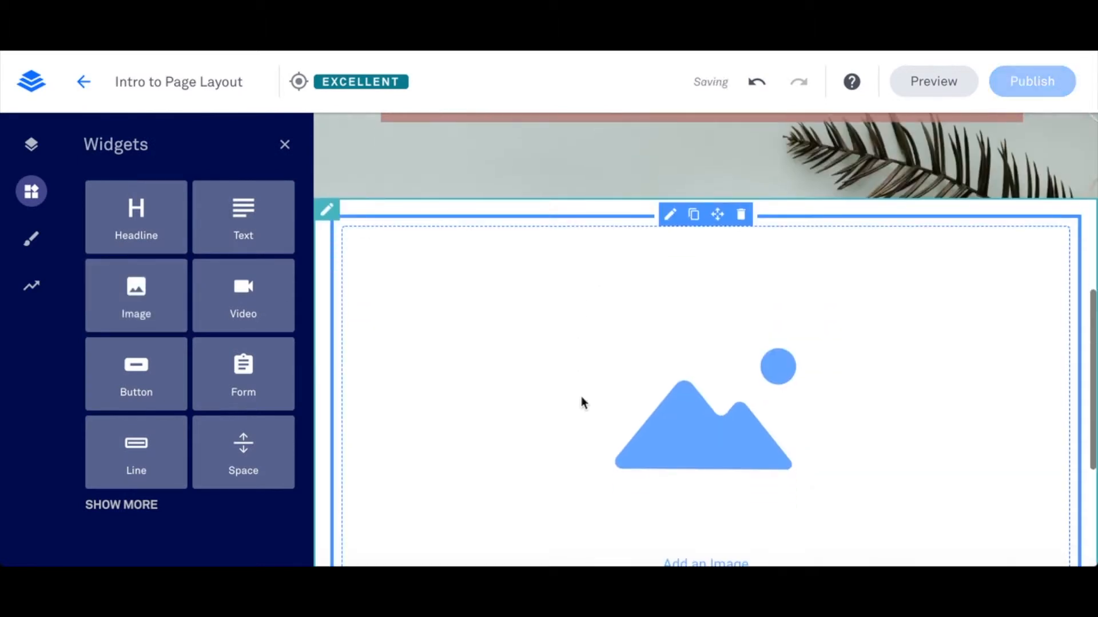
{"action": "scroll", "coordinate": [573, 403], "scroll_direction": "down", "scroll_amount": 2}
{"action": "scroll", "coordinate": [670, 284], "scroll_direction": "up", "scroll_amount": 1}
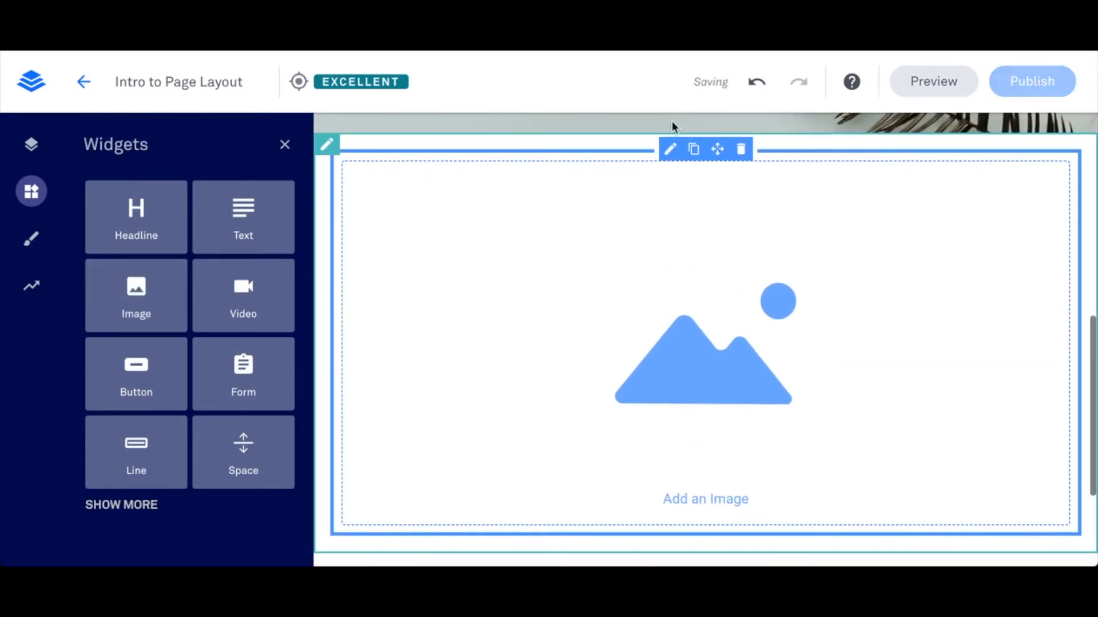
- Fill the new image widget with the uploaded desk photo alesia-kazantceva-283291-unsplash.jpg
{"action": "left_click", "coordinate": [672, 153]}
{"action": "scroll", "coordinate": [705, 346], "scroll_direction": "down", "scroll_amount": 3}
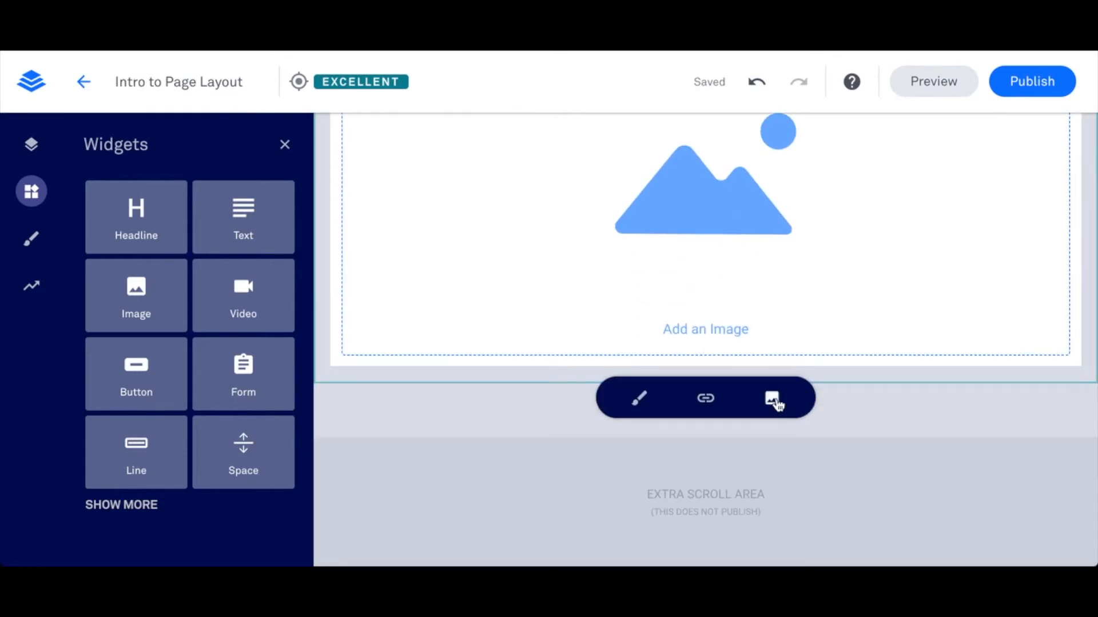
{"action": "left_click", "coordinate": [773, 399]}
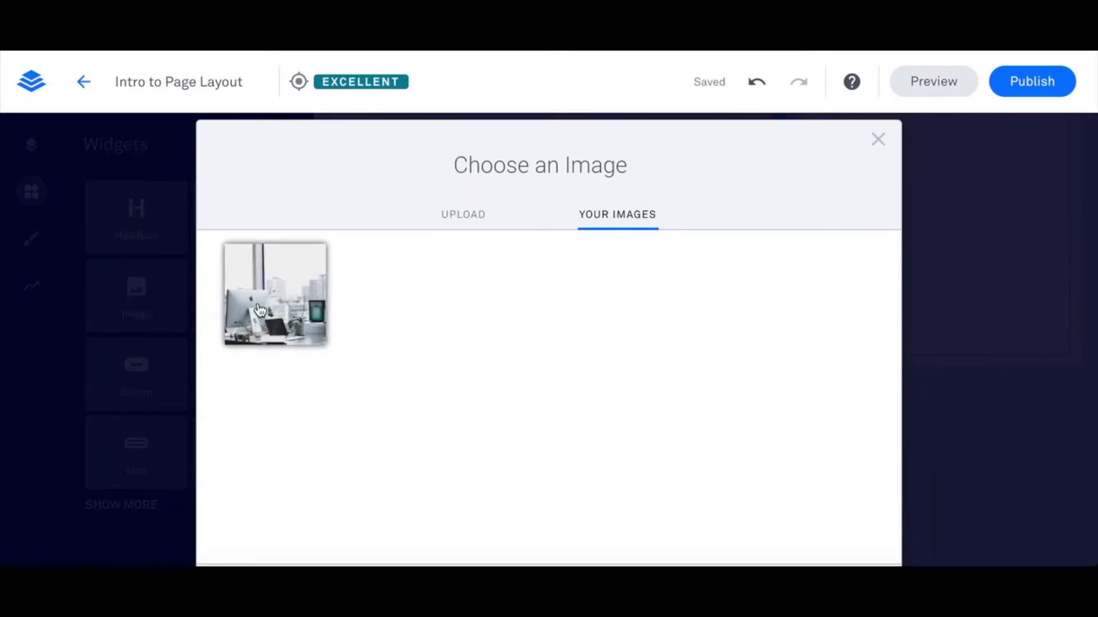
{"action": "left_click", "coordinate": [260, 309]}
{"action": "scroll", "coordinate": [757, 382], "scroll_direction": "down", "scroll_amount": 2}
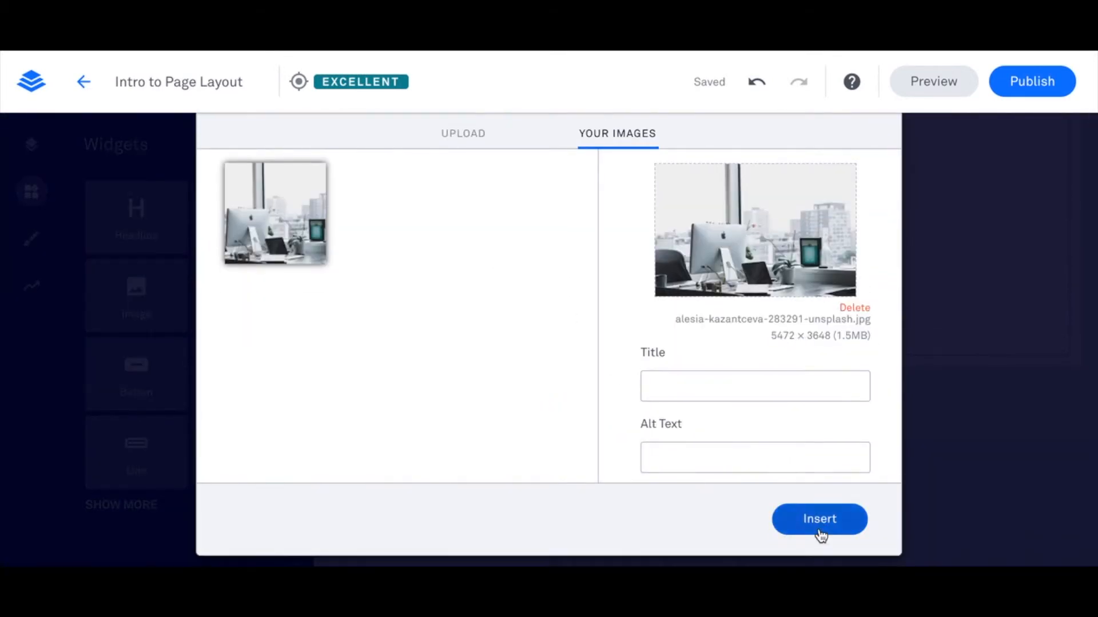
{"action": "left_click", "coordinate": [819, 519]}
{"action": "scroll", "coordinate": [964, 319], "scroll_direction": "down", "scroll_amount": 2}
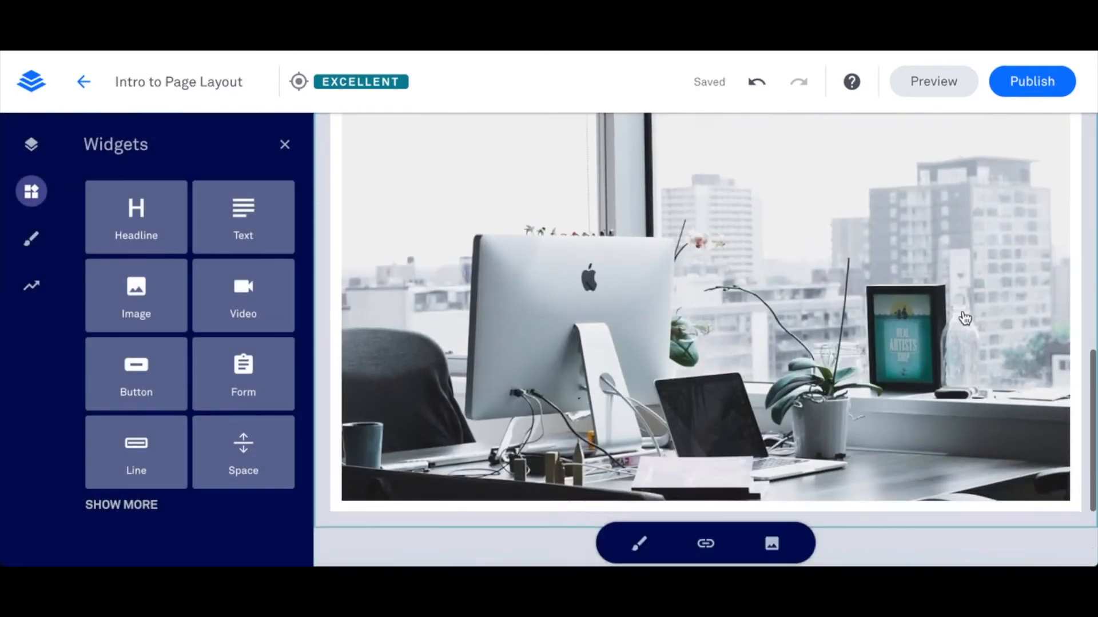
{"action": "scroll", "coordinate": [965, 318], "scroll_direction": "down", "scroll_amount": 2}
{"action": "scroll", "coordinate": [965, 318], "scroll_direction": "up", "scroll_amount": 7}
{"action": "scroll", "coordinate": [966, 318], "scroll_direction": "down", "scroll_amount": 3}
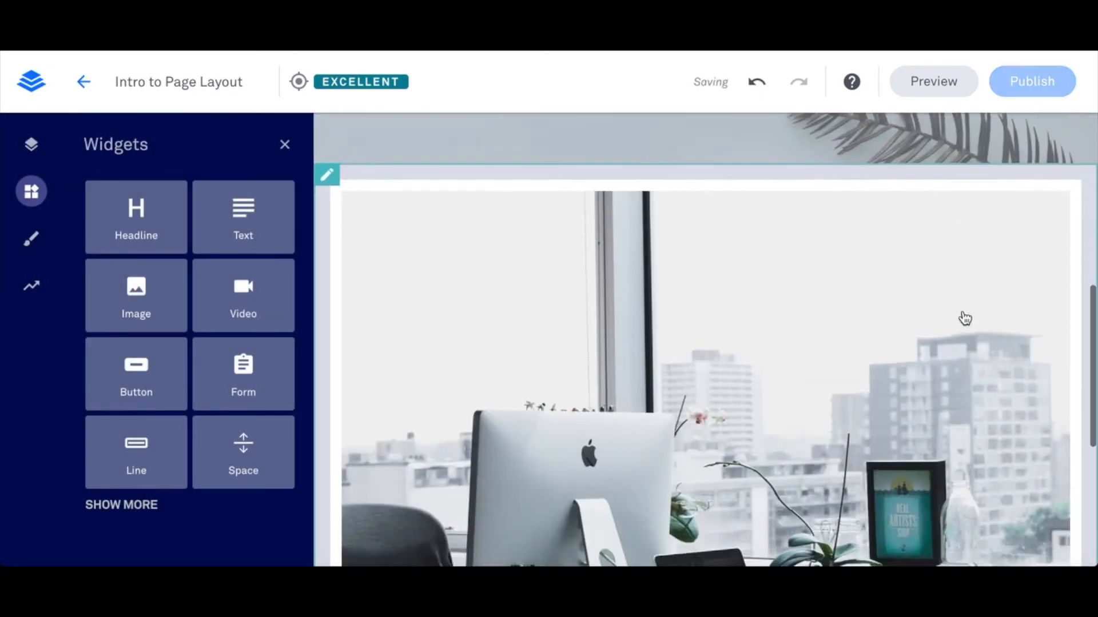
{"action": "scroll", "coordinate": [964, 317], "scroll_direction": "down", "scroll_amount": 5}
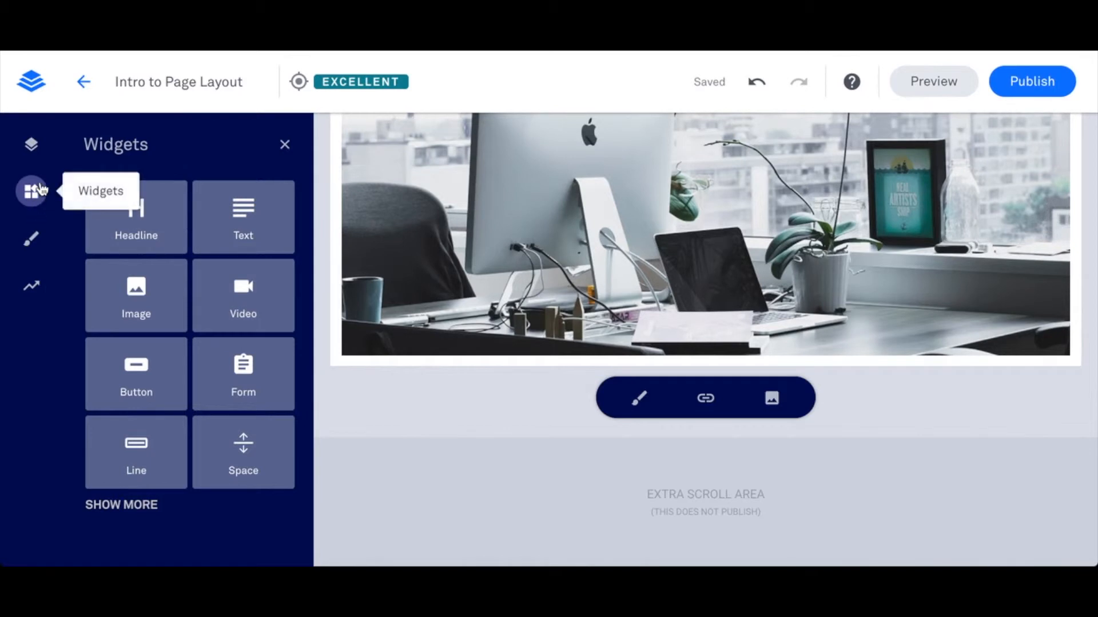
- Add a second column to Row 1 of Section 1, beside the column holding the desk photo
{"action": "left_click", "coordinate": [30, 143]}
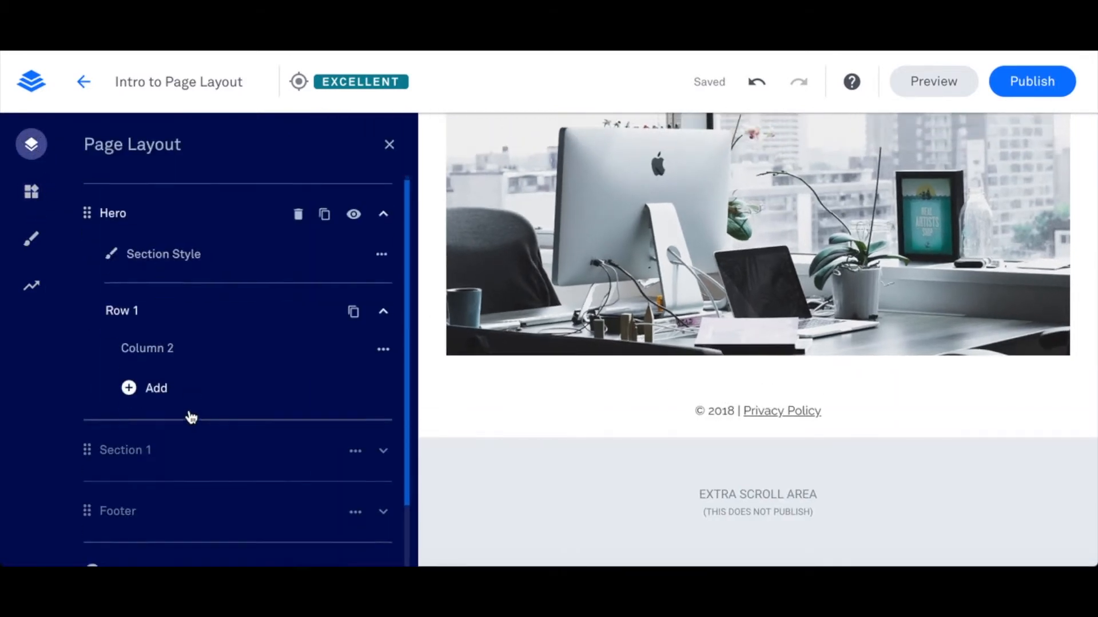
{"action": "scroll", "coordinate": [195, 412], "scroll_direction": "down", "scroll_amount": 2}
{"action": "left_click", "coordinate": [192, 408]}
{"action": "scroll", "coordinate": [191, 405], "scroll_direction": "down", "scroll_amount": 3}
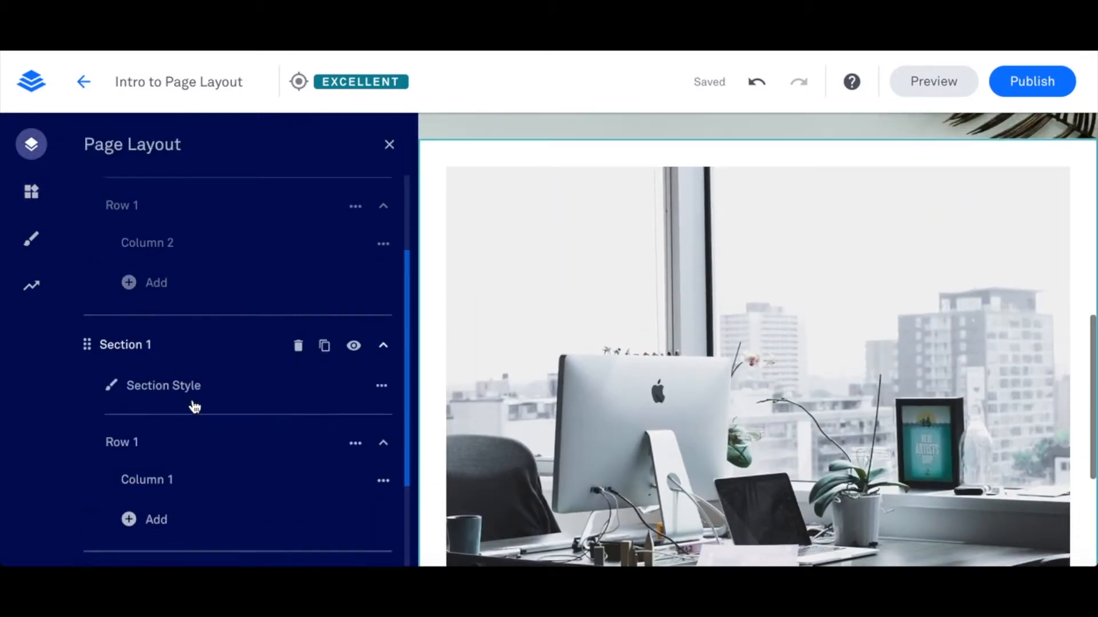
{"action": "left_click", "coordinate": [135, 473]}
{"action": "left_click", "coordinate": [173, 513]}
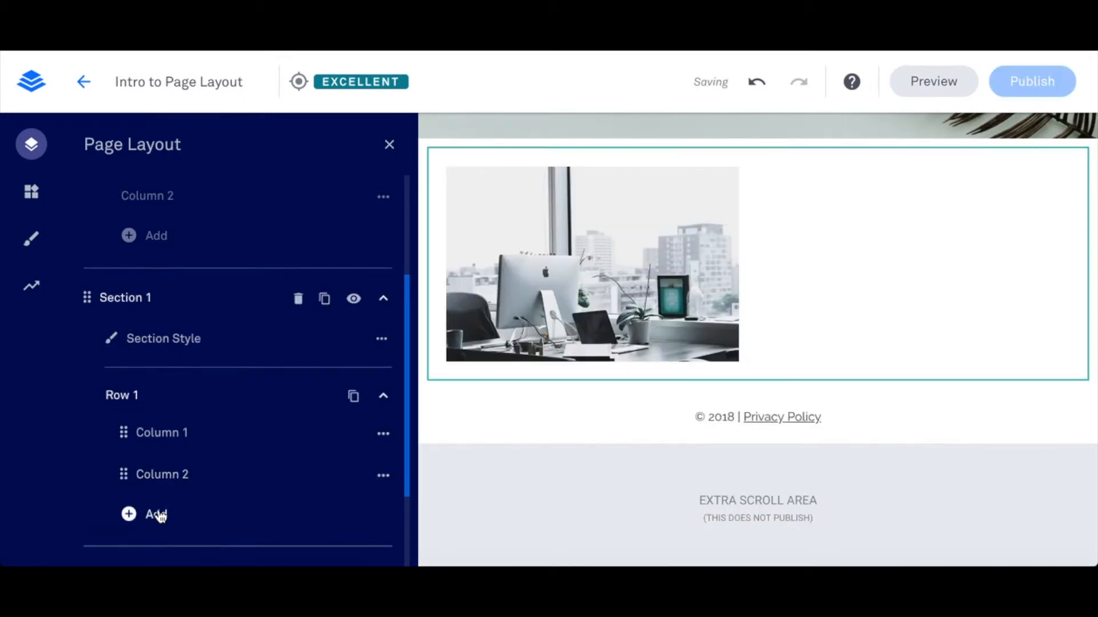
- Add a third column to Row 1 of Section 1 and move Column 2 ahead of the desk photo's column
{"action": "left_click", "coordinate": [157, 517]}
{"action": "left_click", "coordinate": [172, 556]}
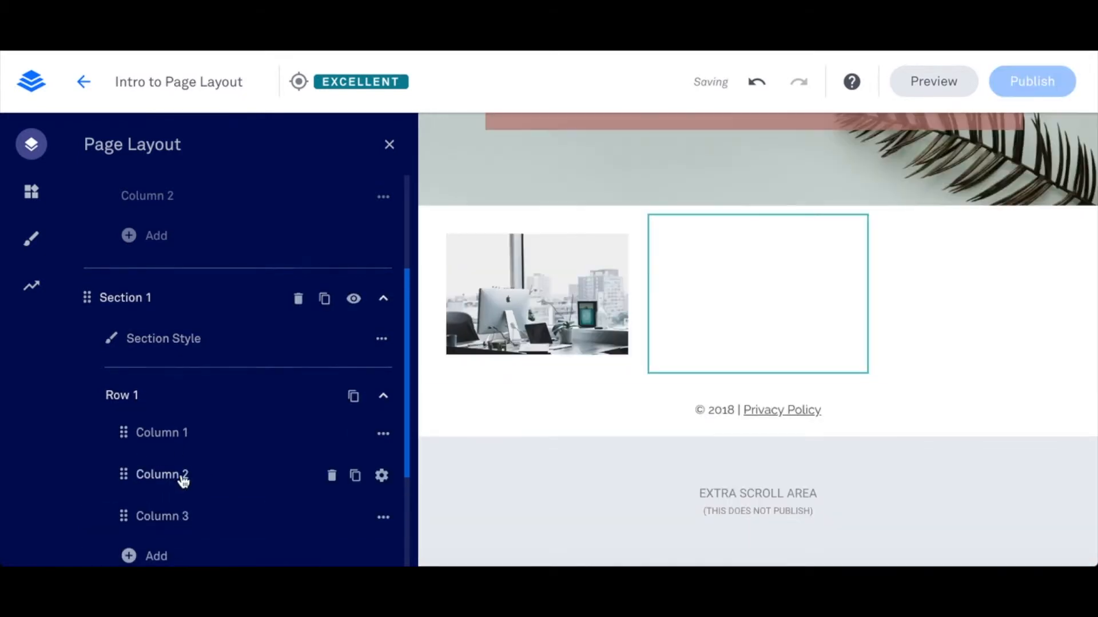
{"action": "scroll", "coordinate": [182, 480], "scroll_direction": "down", "scroll_amount": 2}
{"action": "scroll", "coordinate": [182, 480], "scroll_direction": "down", "scroll_amount": 1}
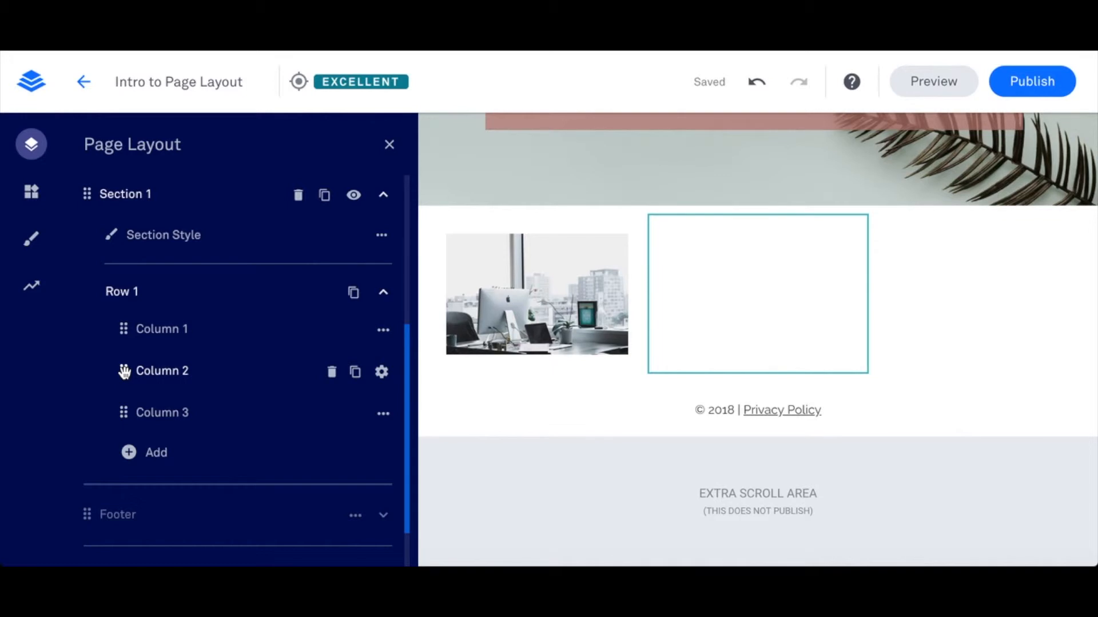
{"action": "left_click_drag", "start_coordinate": [125, 370], "coordinate": [128, 327]}
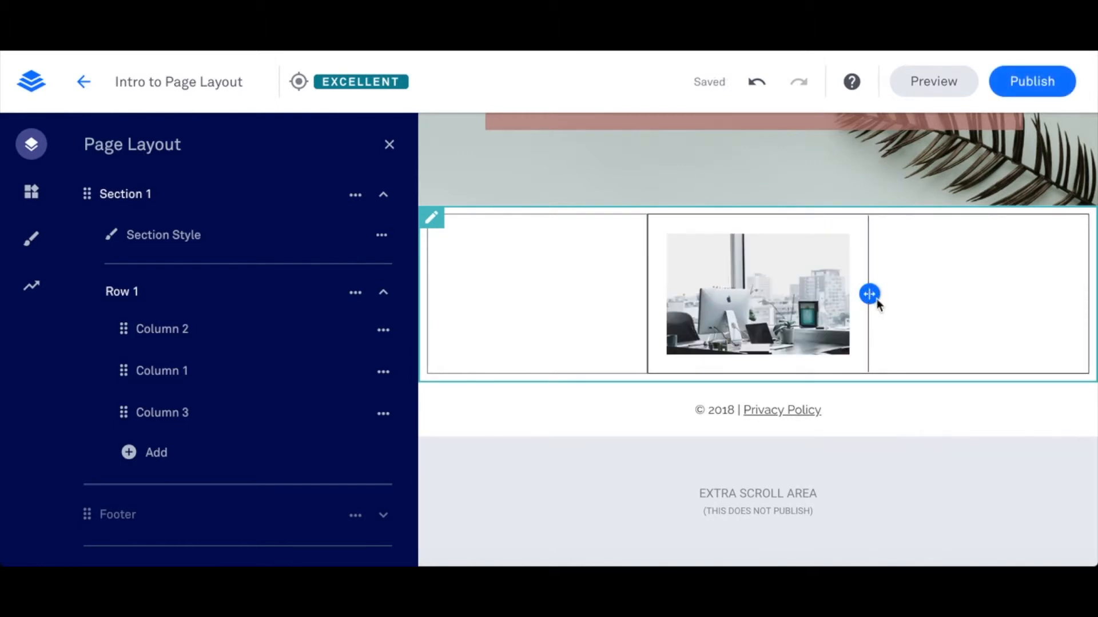
- Widen the middle column holding the desk photo on both sides until it spans about half of the row
{"action": "left_click_drag", "start_coordinate": [910, 306], "coordinate": [907, 302]}
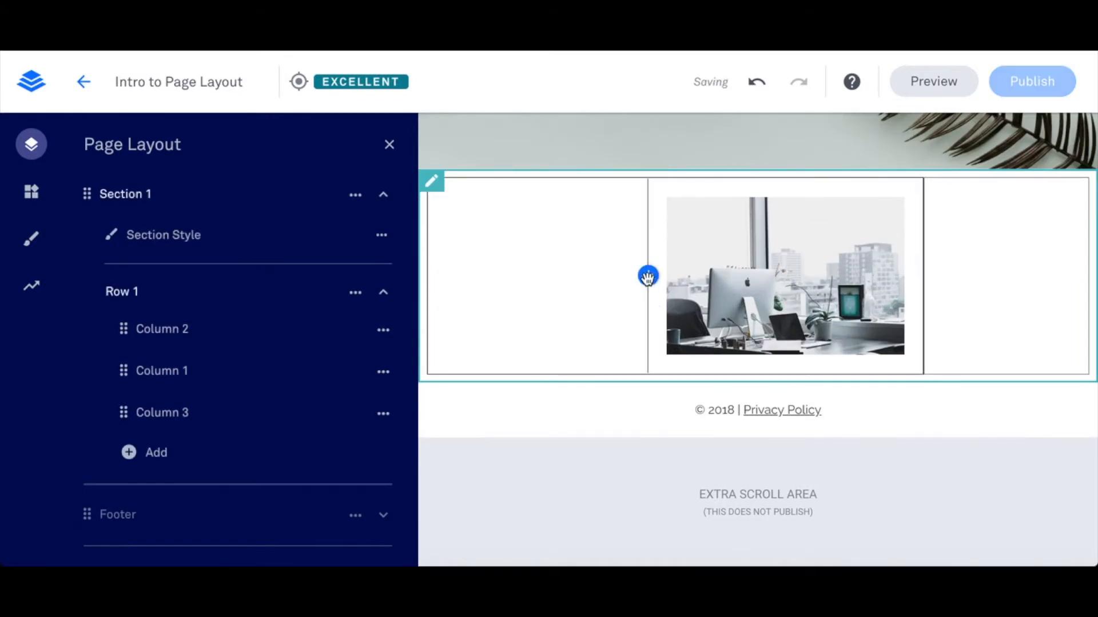
{"action": "left_click_drag", "start_coordinate": [622, 283], "coordinate": [612, 277]}
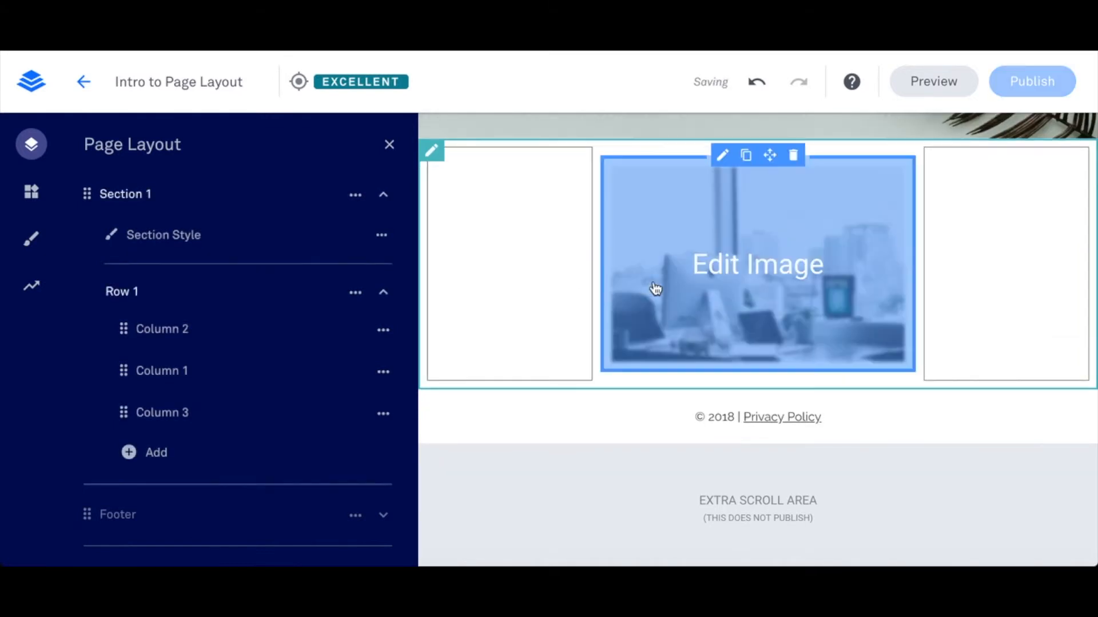
- Add a second row to Section 1 and move it above the desk photo's row
{"action": "scroll", "coordinate": [161, 354], "scroll_direction": "down", "scroll_amount": 2}
{"action": "left_click", "coordinate": [136, 400]}
{"action": "left_click", "coordinate": [147, 462]}
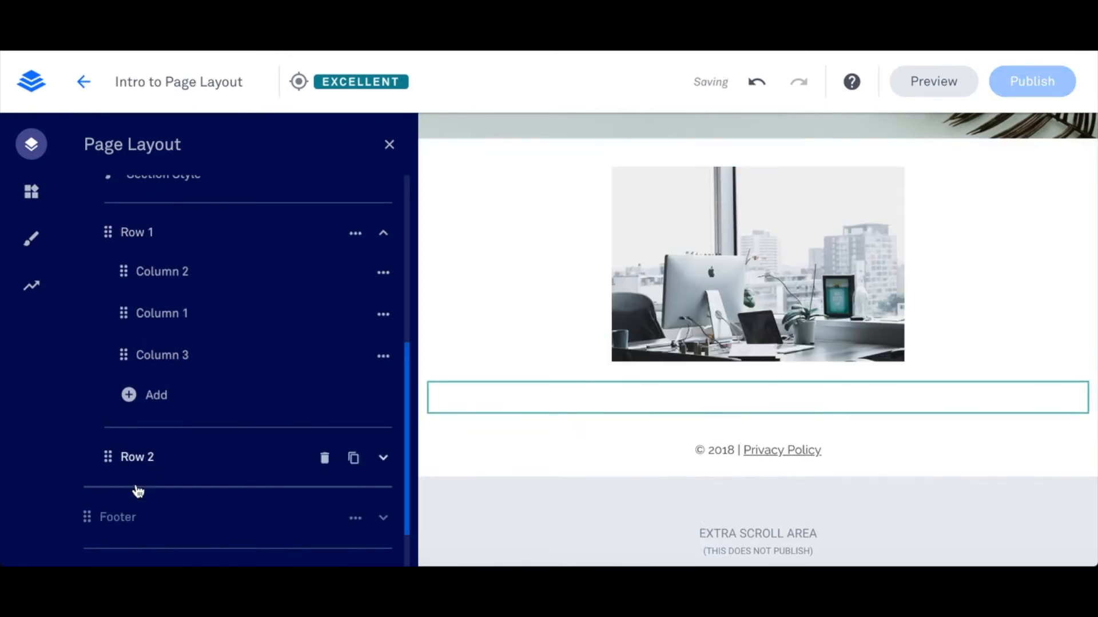
{"action": "left_click_drag", "start_coordinate": [120, 425], "coordinate": [133, 250]}
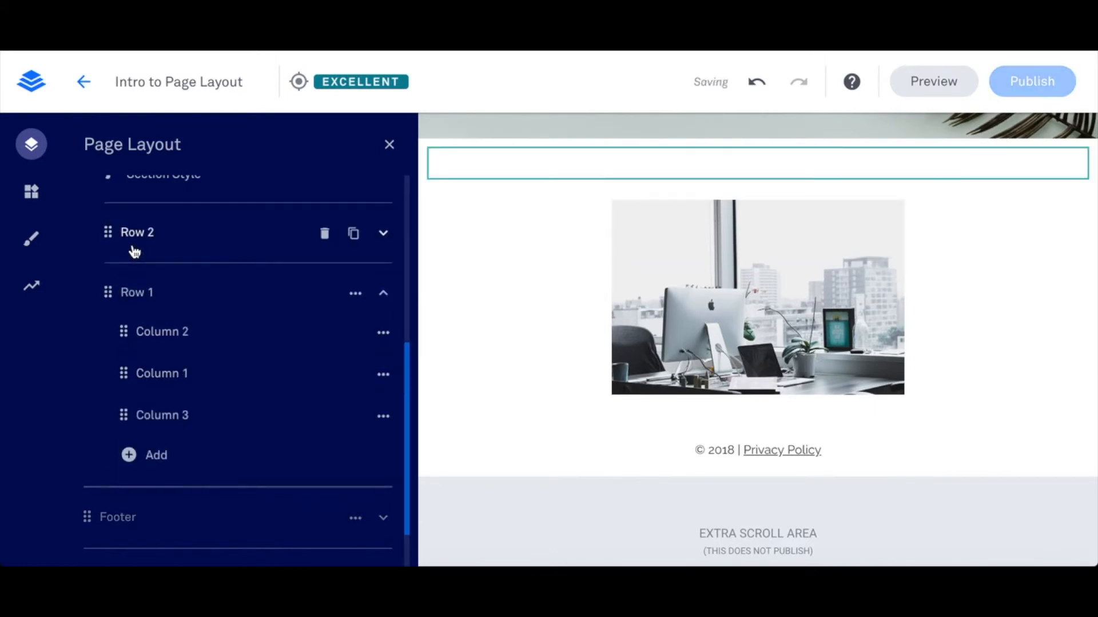
- Delete Column 1 with the desk photo from Row 1, and undo the deletion
{"action": "scroll", "coordinate": [162, 366], "scroll_direction": "down", "scroll_amount": 1}
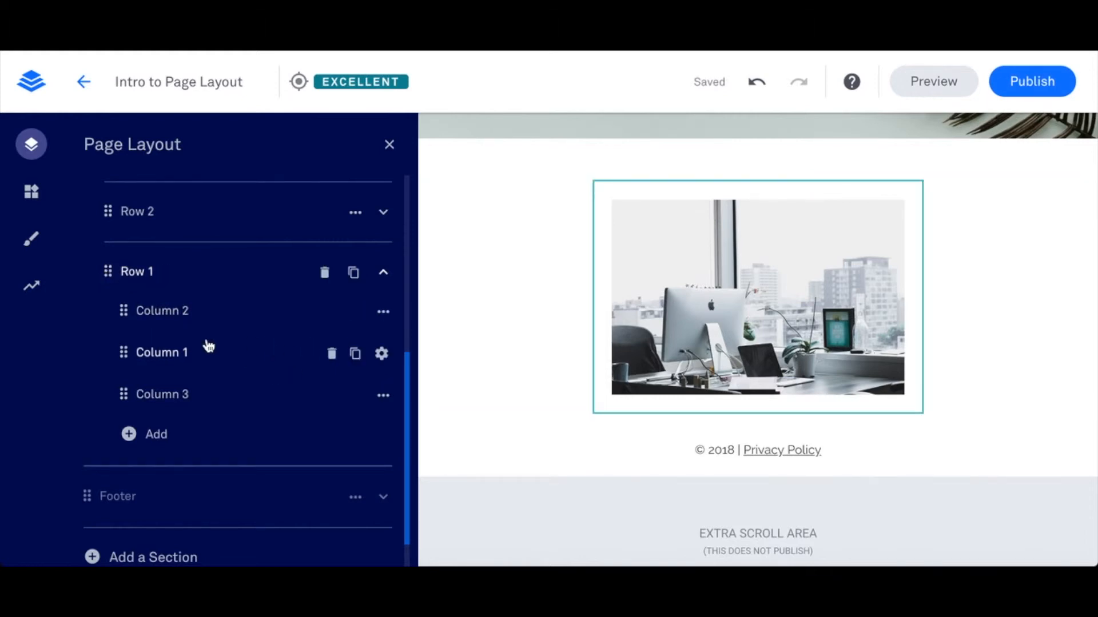
{"action": "left_click", "coordinate": [331, 354]}
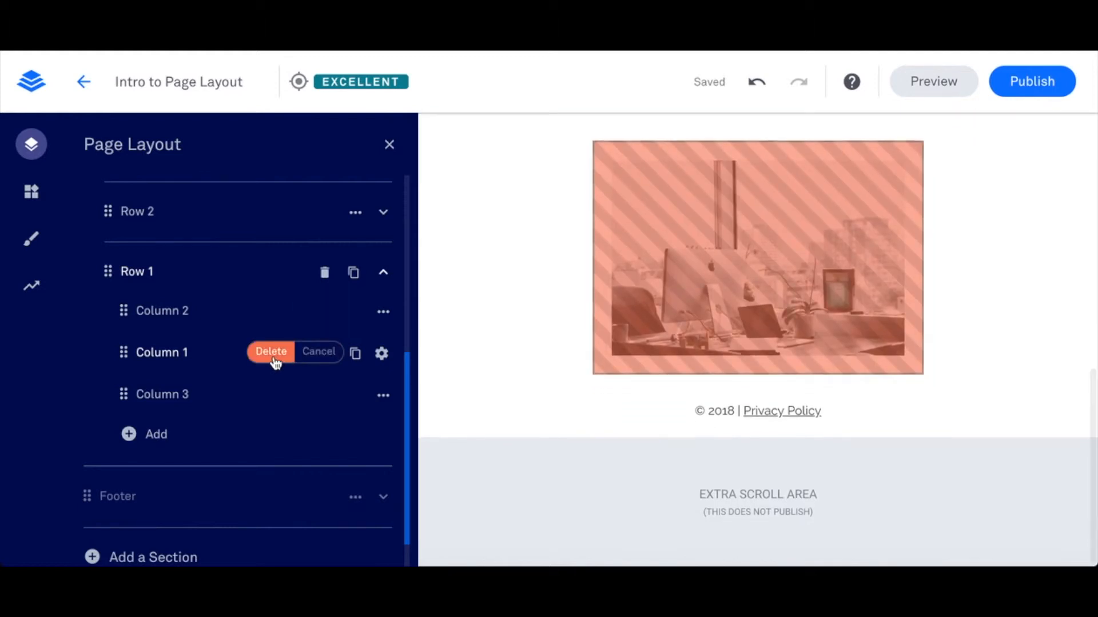
{"action": "left_click", "coordinate": [272, 362]}
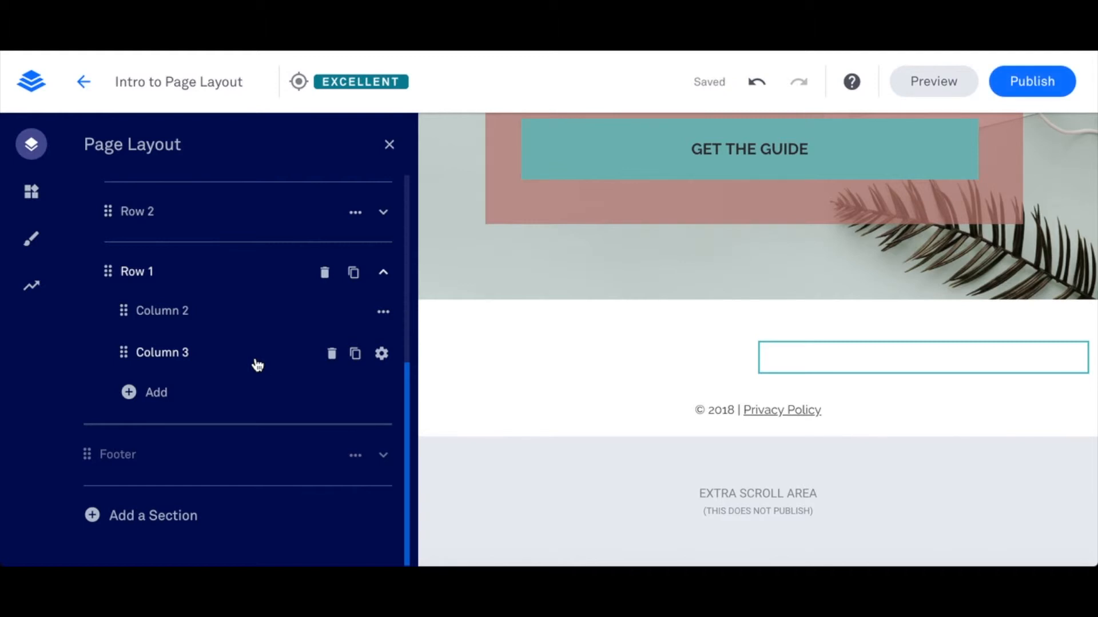
{"action": "left_click", "coordinate": [756, 86]}
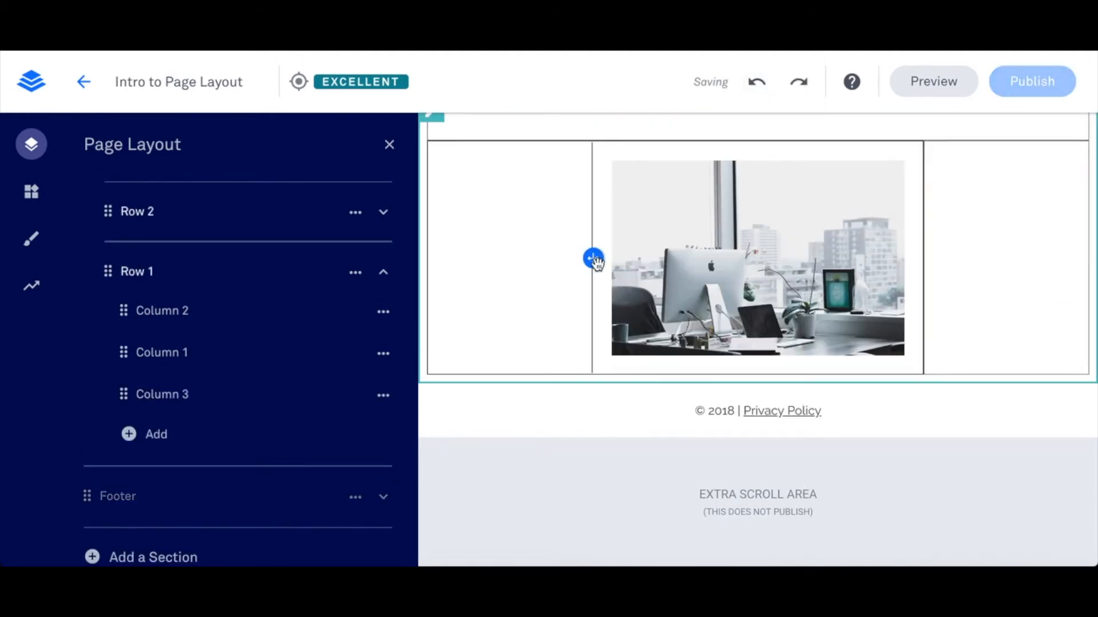
- Delete the empty Row 2 above the desk photo's row in Section 1
{"action": "scroll", "coordinate": [208, 375], "scroll_direction": "down", "scroll_amount": 1}
{"action": "scroll", "coordinate": [208, 375], "scroll_direction": "up", "scroll_amount": 2}
{"action": "scroll", "coordinate": [166, 235], "scroll_direction": "up", "scroll_amount": 1}
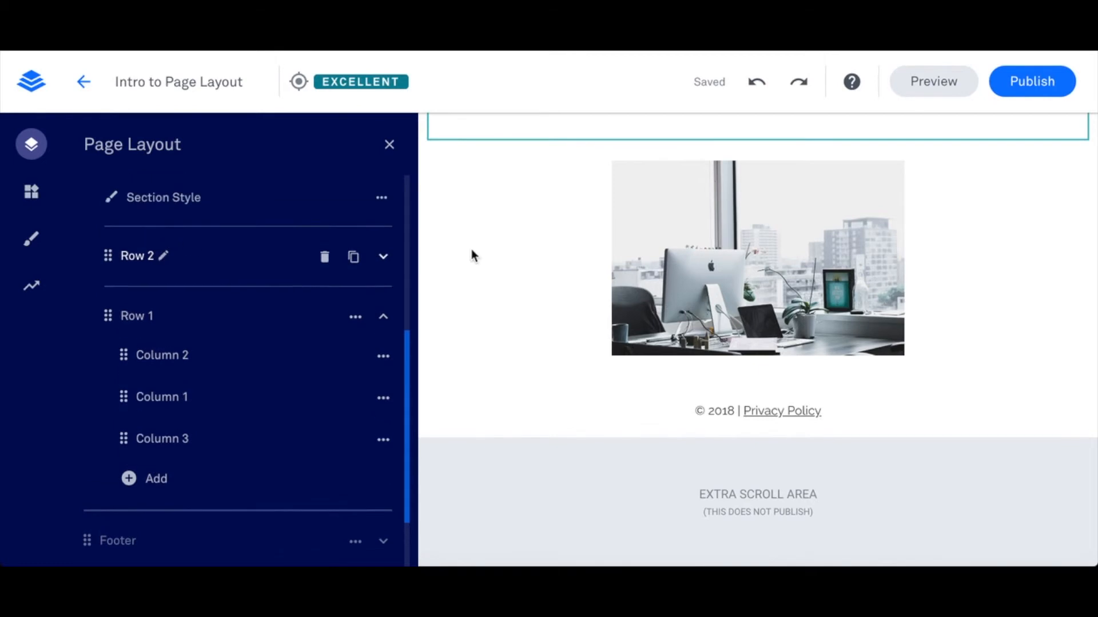
{"action": "scroll", "coordinate": [478, 251], "scroll_direction": "up", "scroll_amount": 1}
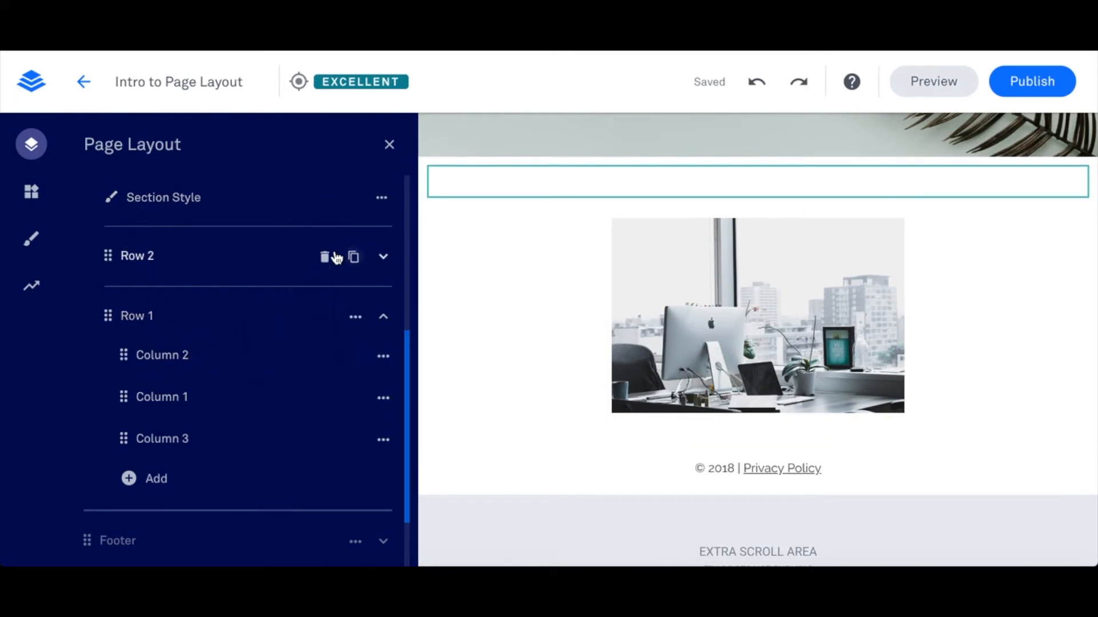
{"action": "left_click", "coordinate": [325, 257]}
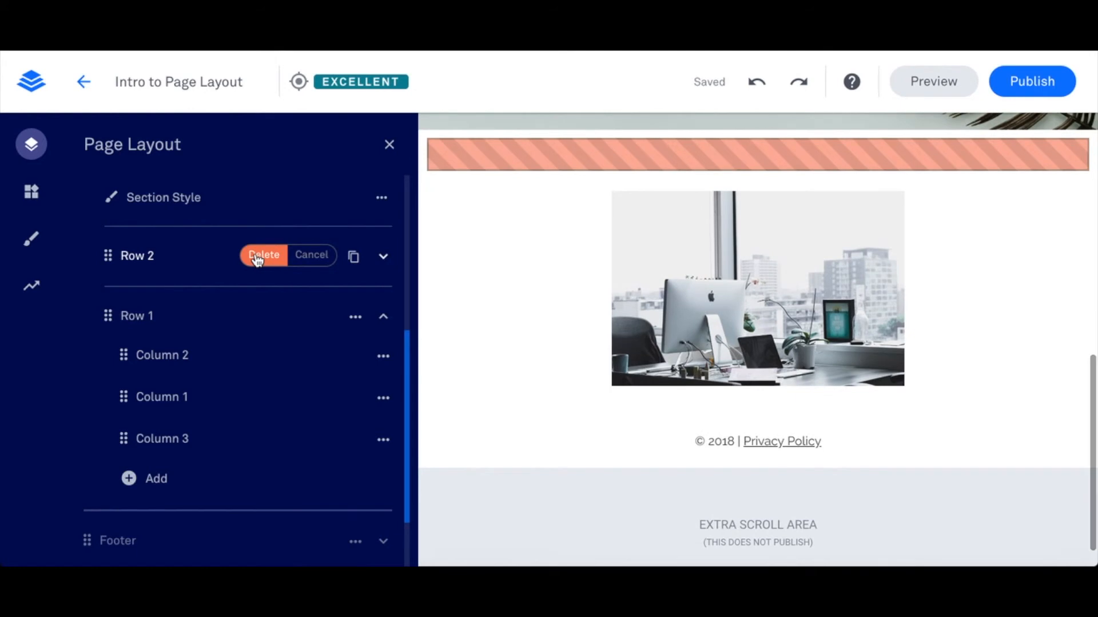
{"action": "left_click", "coordinate": [258, 257]}
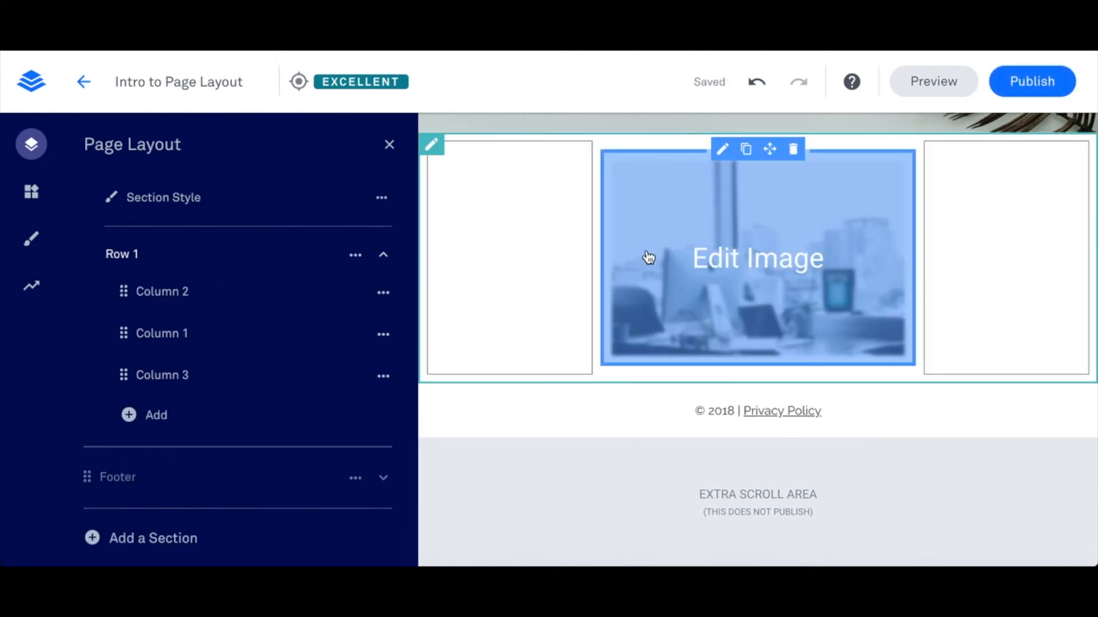
- Duplicate Row 1 with its three columns, and delete the duplicated row
{"action": "mouse_move", "coordinate": [353, 259]}
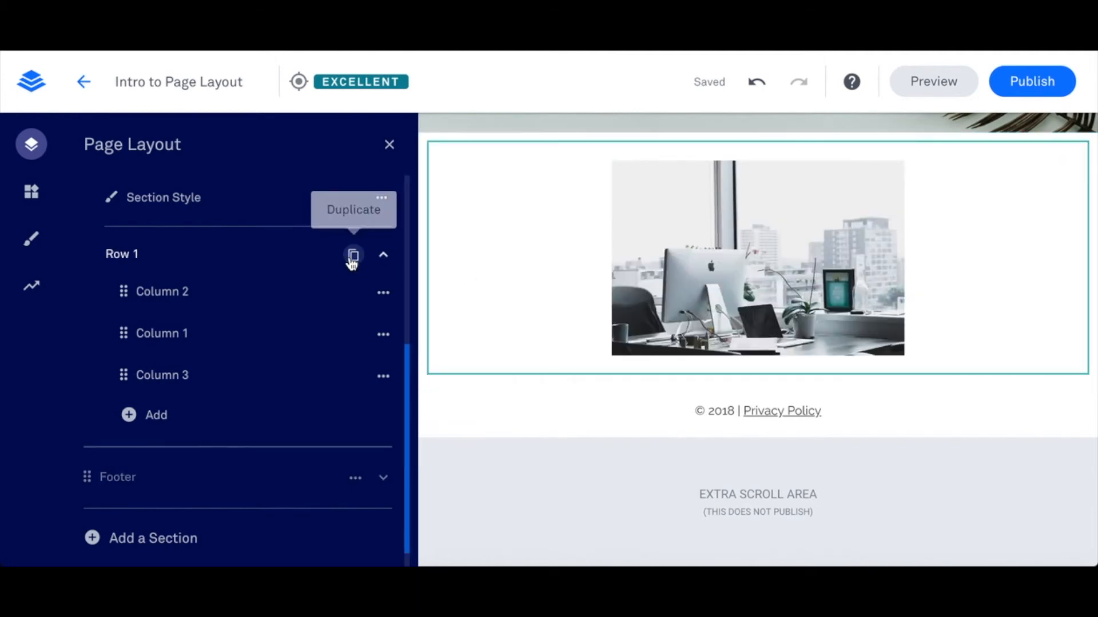
{"action": "scroll", "coordinate": [588, 466], "scroll_direction": "down", "scroll_amount": 2}
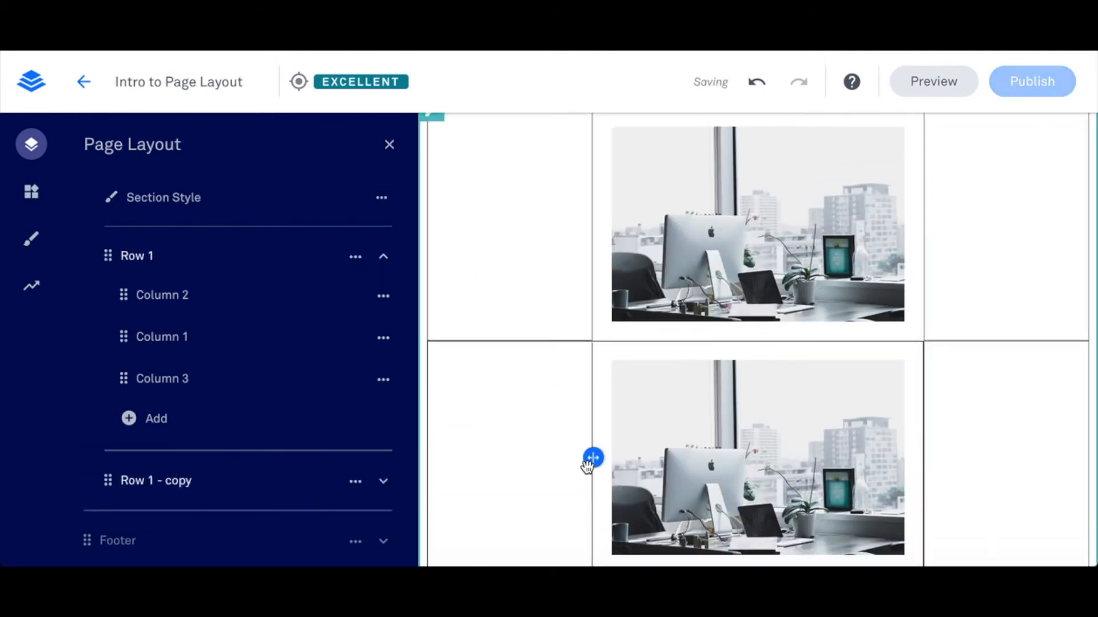
{"action": "scroll", "coordinate": [596, 458], "scroll_direction": "up", "scroll_amount": 2}
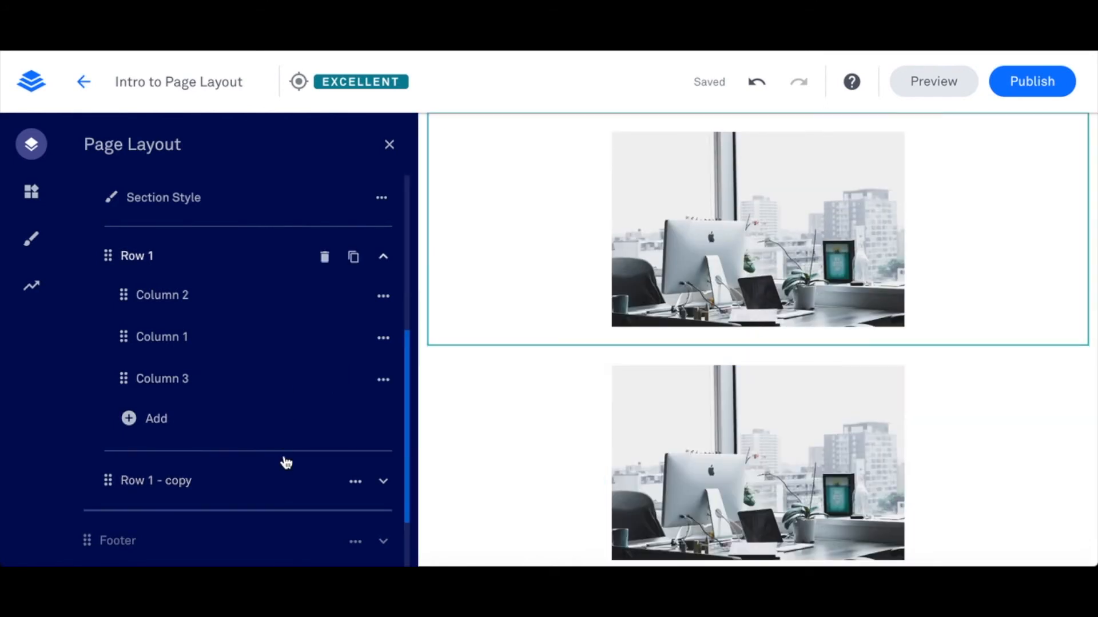
{"action": "left_click", "coordinate": [322, 485]}
{"action": "left_click", "coordinate": [265, 483]}
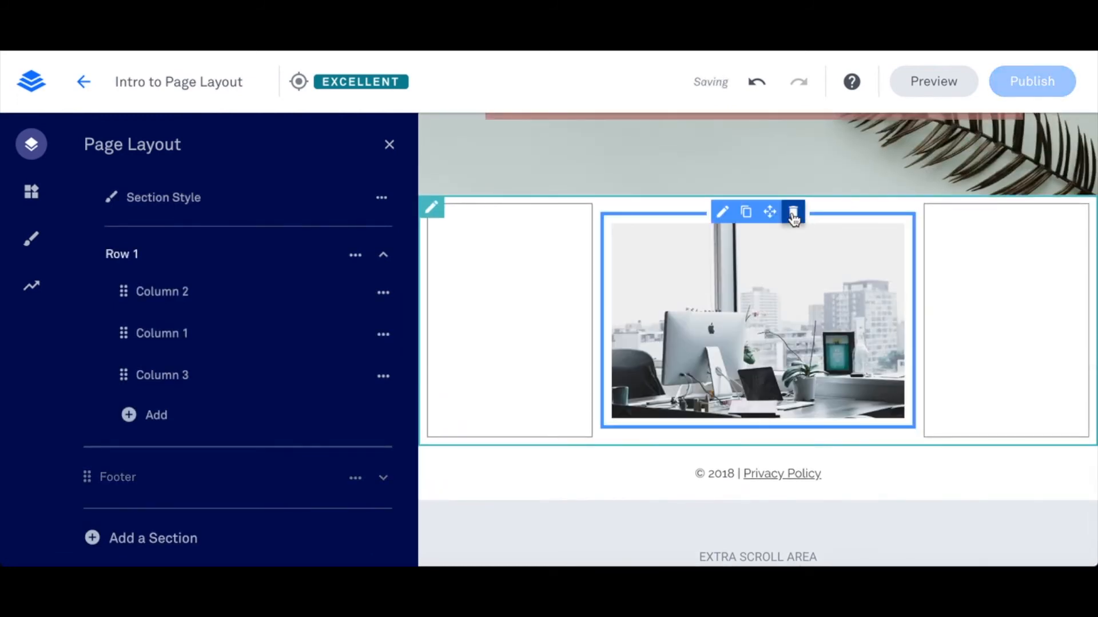
- Delete the image widget from Column 1 and set alesia-kazantceva-283291-unsplash.jpg as that column's background image
{"action": "left_click", "coordinate": [791, 212]}
{"action": "mouse_move", "coordinate": [219, 345]}
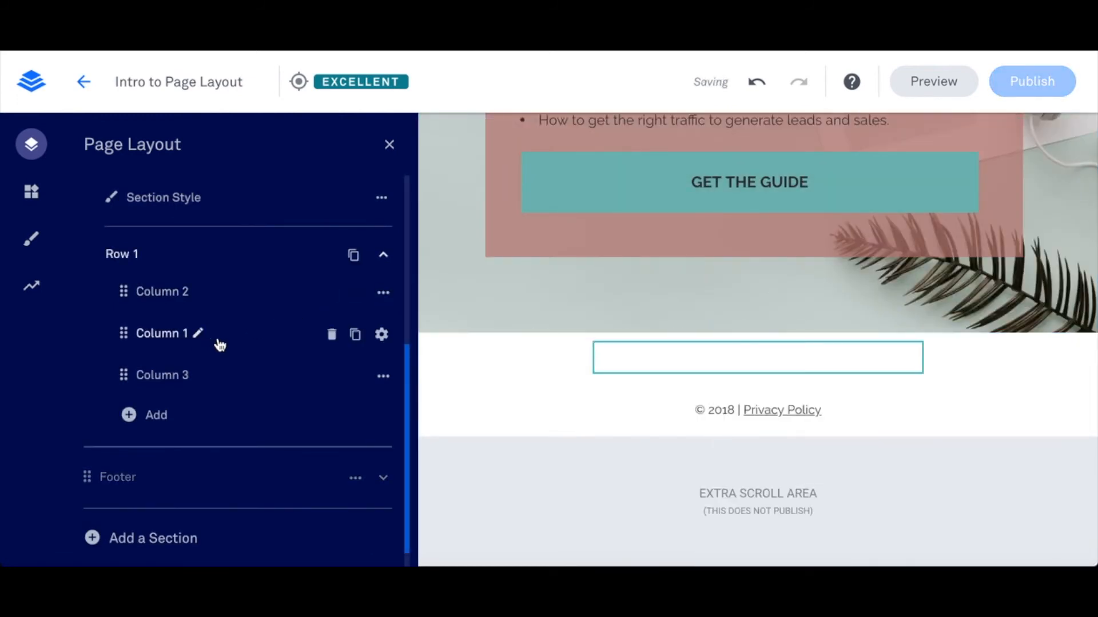
{"action": "left_click", "coordinate": [156, 336]}
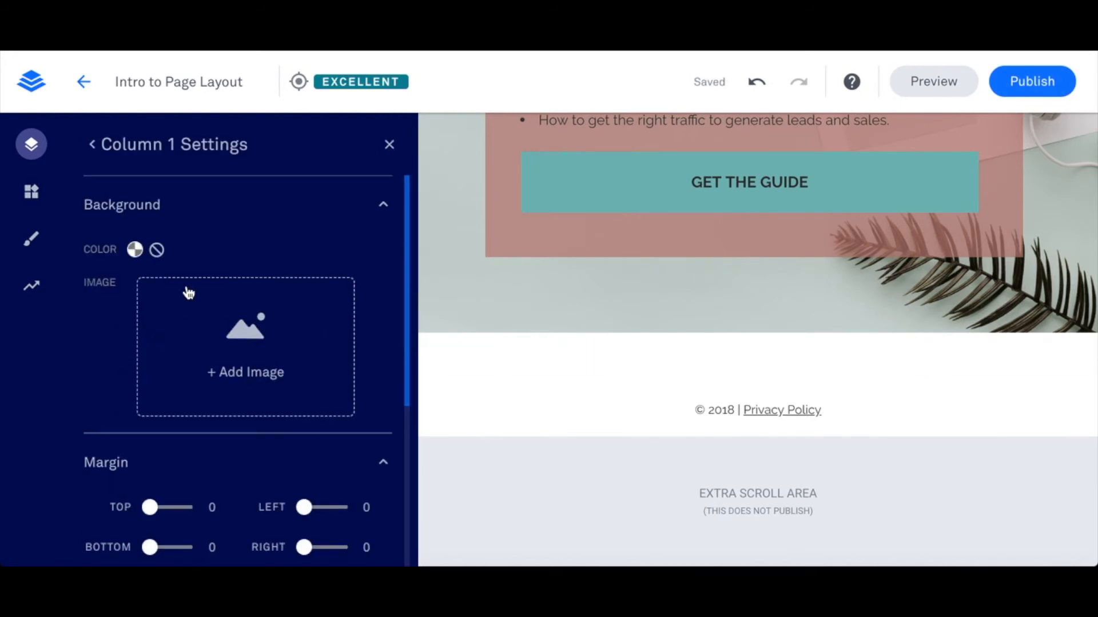
{"action": "left_click", "coordinate": [203, 324]}
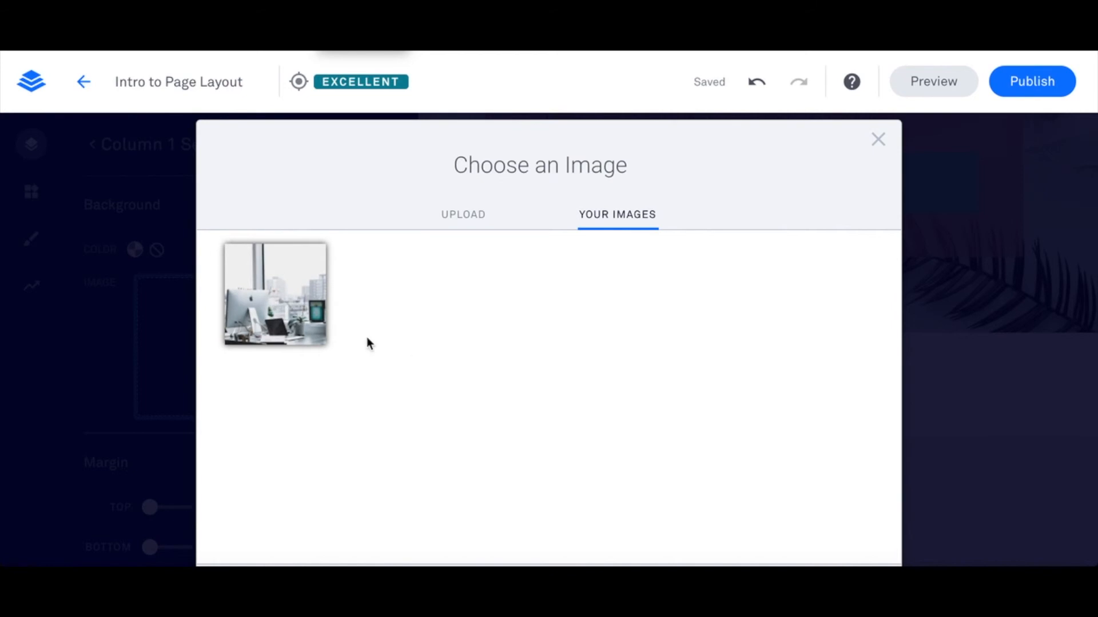
{"action": "scroll", "coordinate": [436, 359], "scroll_direction": "down", "scroll_amount": 2}
{"action": "left_click", "coordinate": [274, 223]}
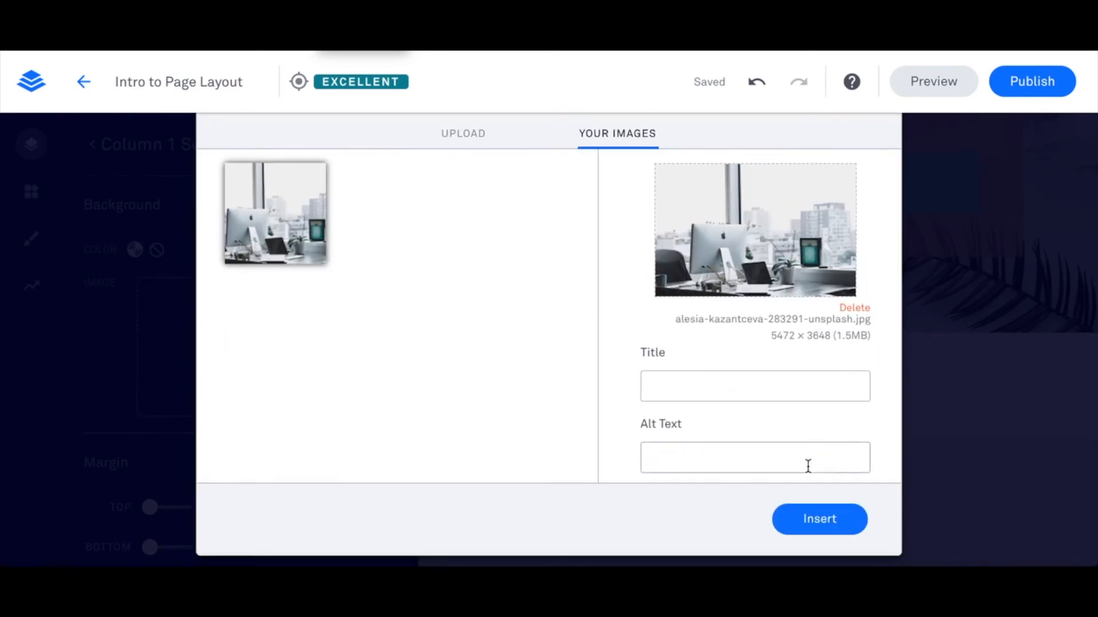
{"action": "left_click", "coordinate": [841, 532]}
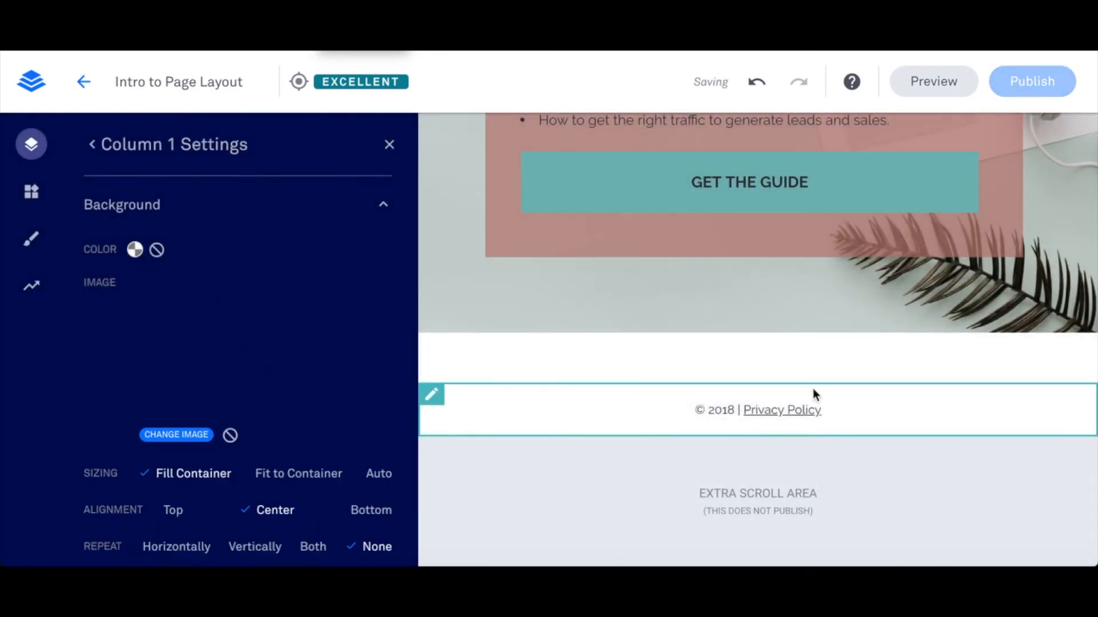
- Try Fit to Container sizing for Column 1's background image, and return it to Fill Container
{"action": "scroll", "coordinate": [290, 378], "scroll_direction": "down", "scroll_amount": 1}
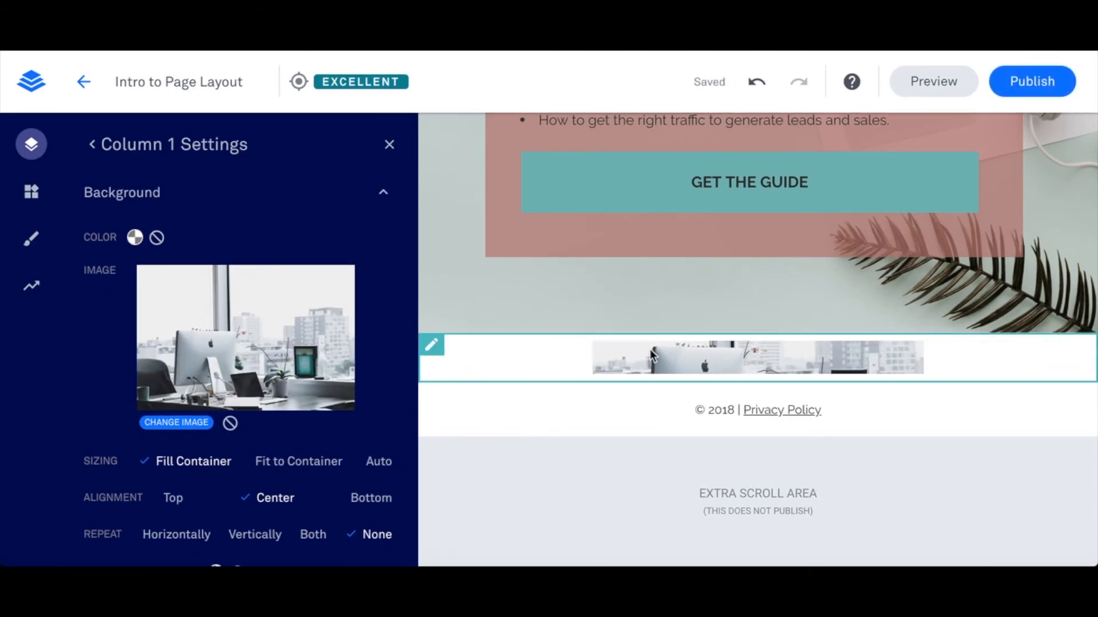
{"action": "scroll", "coordinate": [310, 411], "scroll_direction": "down", "scroll_amount": 4}
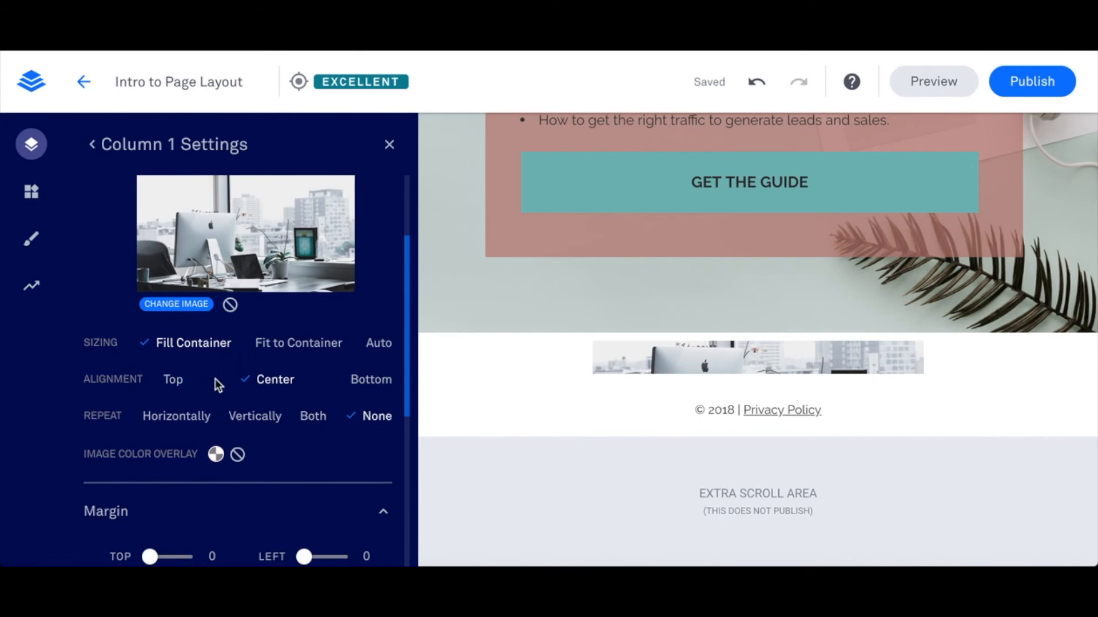
{"action": "left_click", "coordinate": [278, 349]}
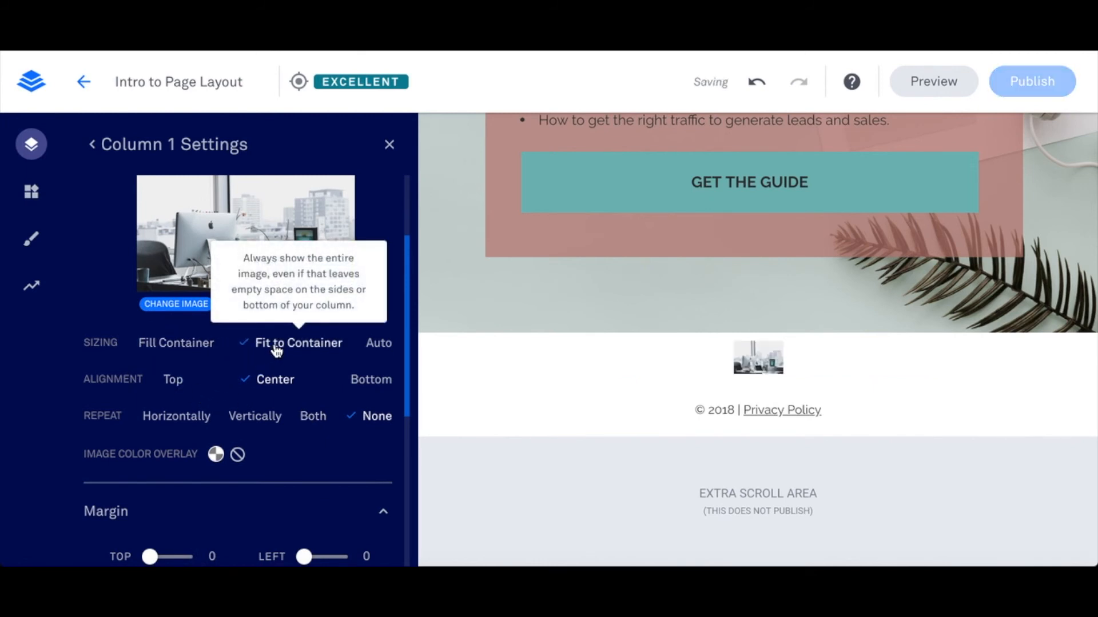
{"action": "left_click", "coordinate": [199, 354]}
{"action": "scroll", "coordinate": [200, 362], "scroll_direction": "down", "scroll_amount": 2}
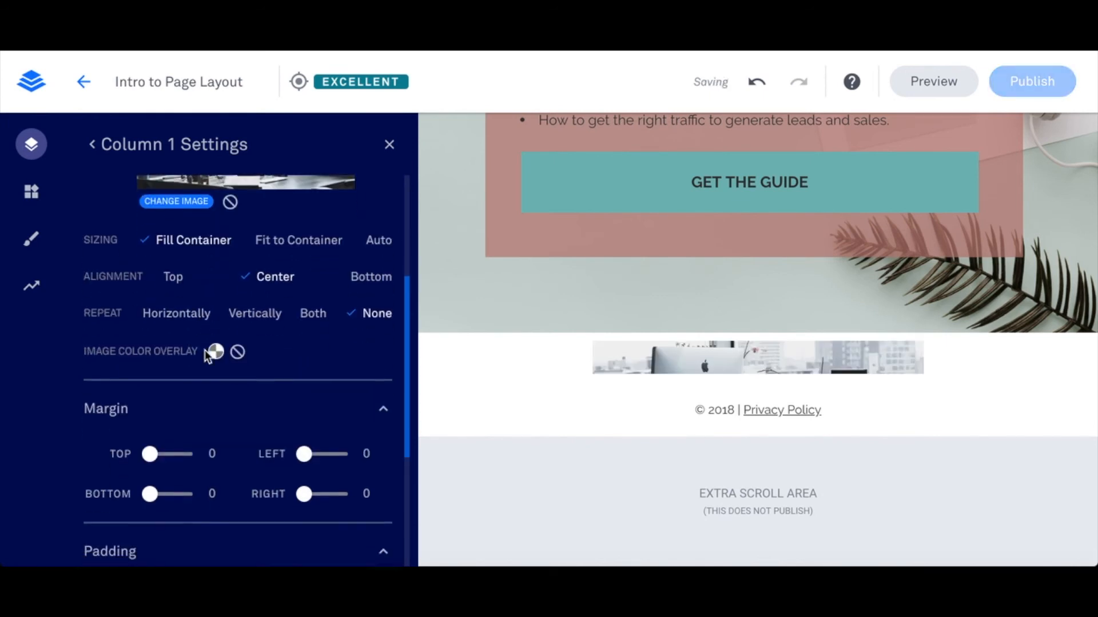
{"action": "scroll", "coordinate": [201, 343], "scroll_direction": "up", "scroll_amount": 5}
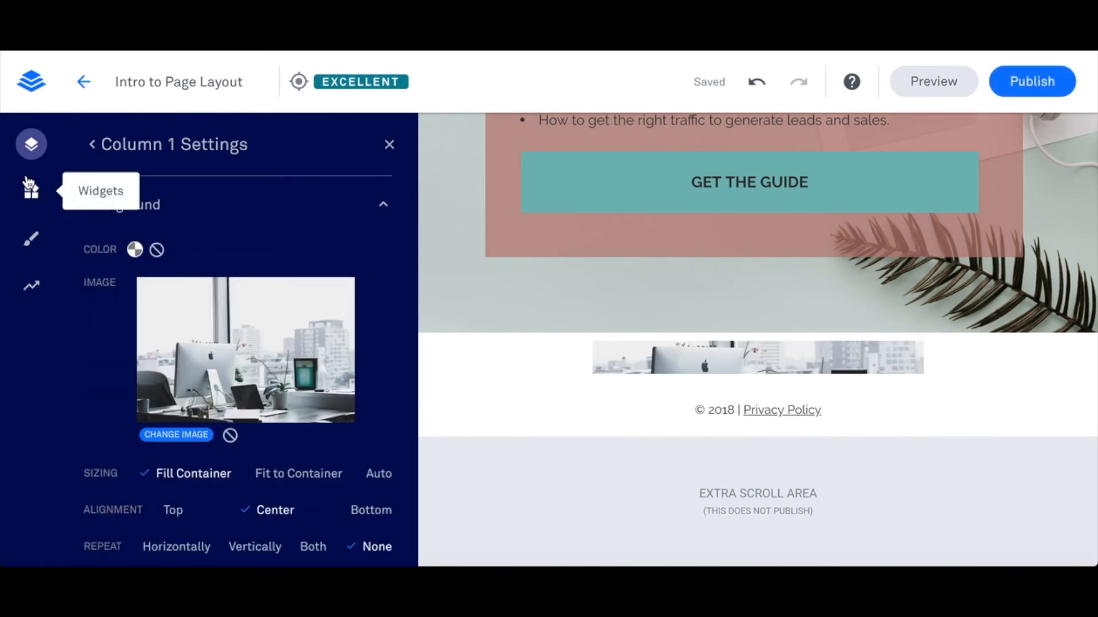
- Stack four Space widgets in the middle column to increase the height of its background image area
{"action": "left_click", "coordinate": [30, 187]}
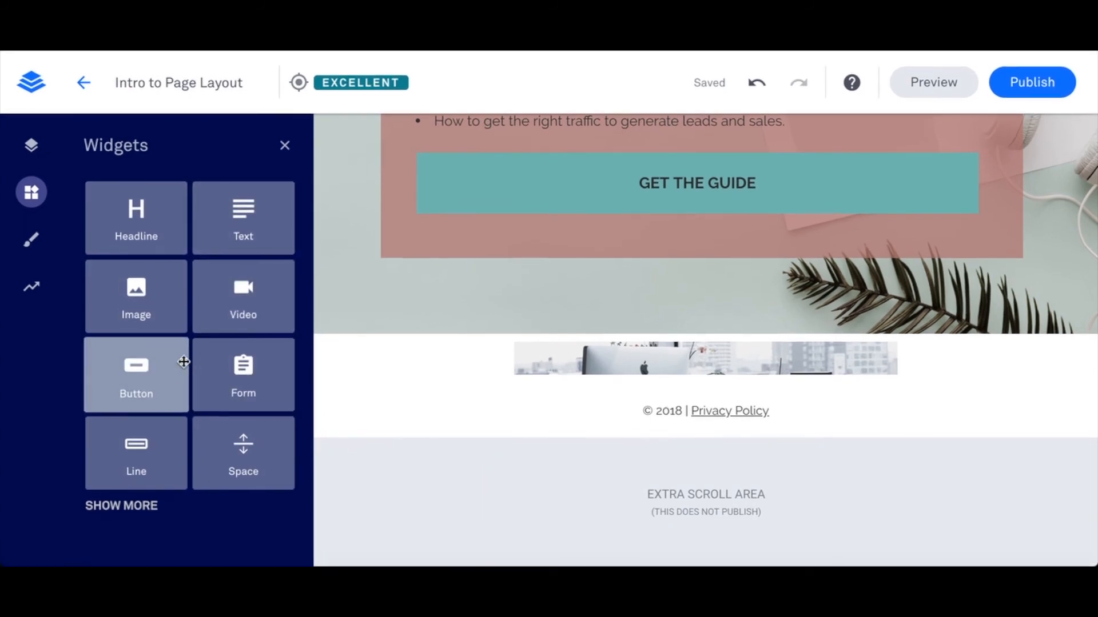
{"action": "left_click", "coordinate": [115, 506]}
{"action": "left_click_drag", "start_coordinate": [233, 470], "coordinate": [740, 372]}
{"action": "left_click_drag", "start_coordinate": [245, 470], "coordinate": [708, 344]}
{"action": "left_click_drag", "start_coordinate": [215, 456], "coordinate": [702, 405]}
{"action": "left_click_drag", "start_coordinate": [252, 448], "coordinate": [716, 420]}
{"action": "scroll", "coordinate": [649, 421], "scroll_direction": "down", "scroll_amount": 2}
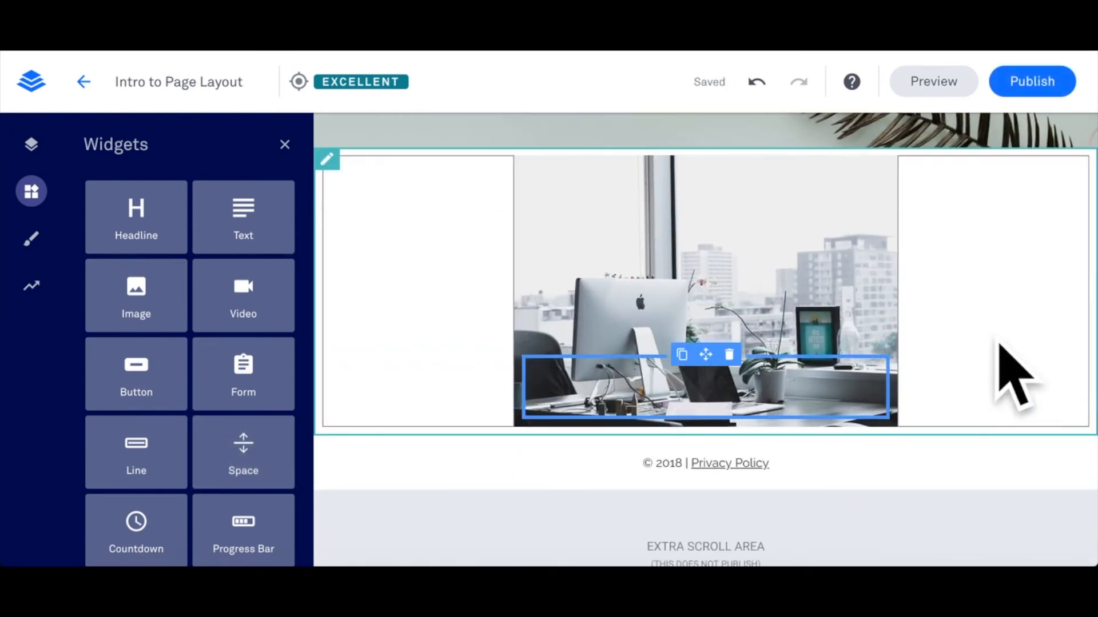
{"action": "scroll", "coordinate": [945, 330], "scroll_direction": "up", "scroll_amount": 1}
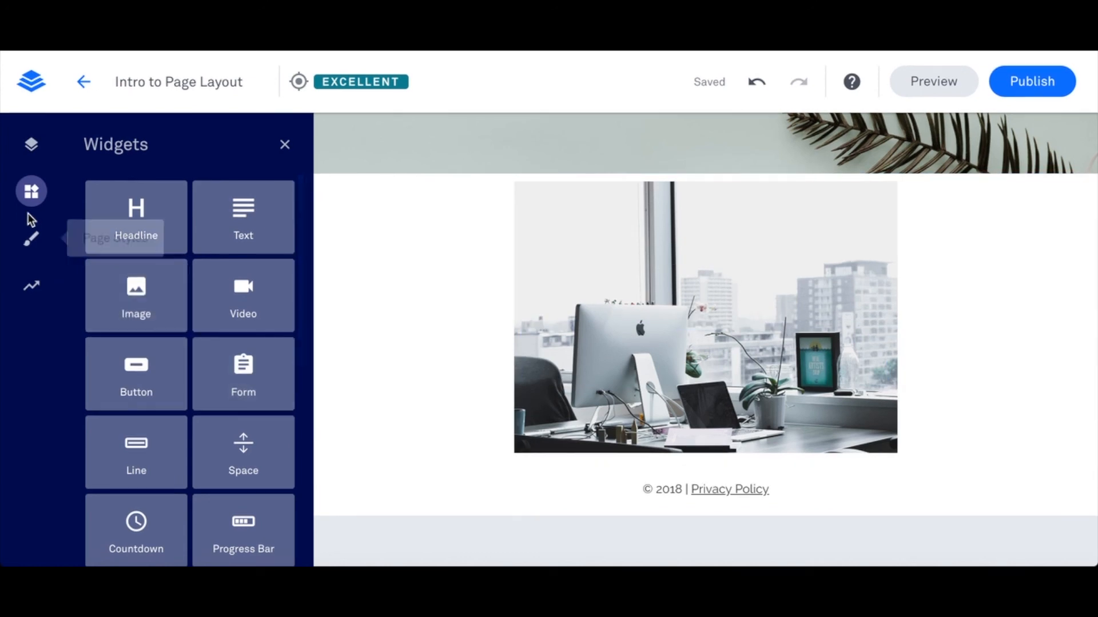
- Give Column 1's background image a dusty red b06c6c colour overlay with the opacity reduced to about half
{"action": "left_click", "coordinate": [30, 144]}
{"action": "scroll", "coordinate": [197, 381], "scroll_direction": "down", "scroll_amount": 3}
{"action": "scroll", "coordinate": [197, 381], "scroll_direction": "down", "scroll_amount": 1}
{"action": "left_click", "coordinate": [216, 378]}
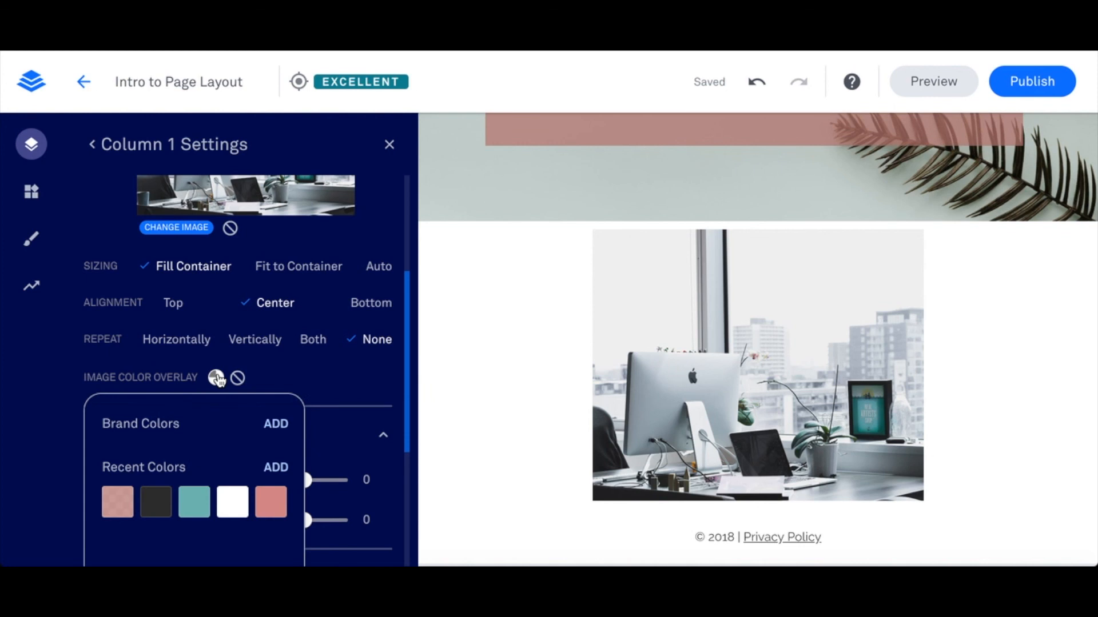
{"action": "scroll", "coordinate": [222, 392], "scroll_direction": "down", "scroll_amount": 3}
{"action": "left_click", "coordinate": [120, 369]}
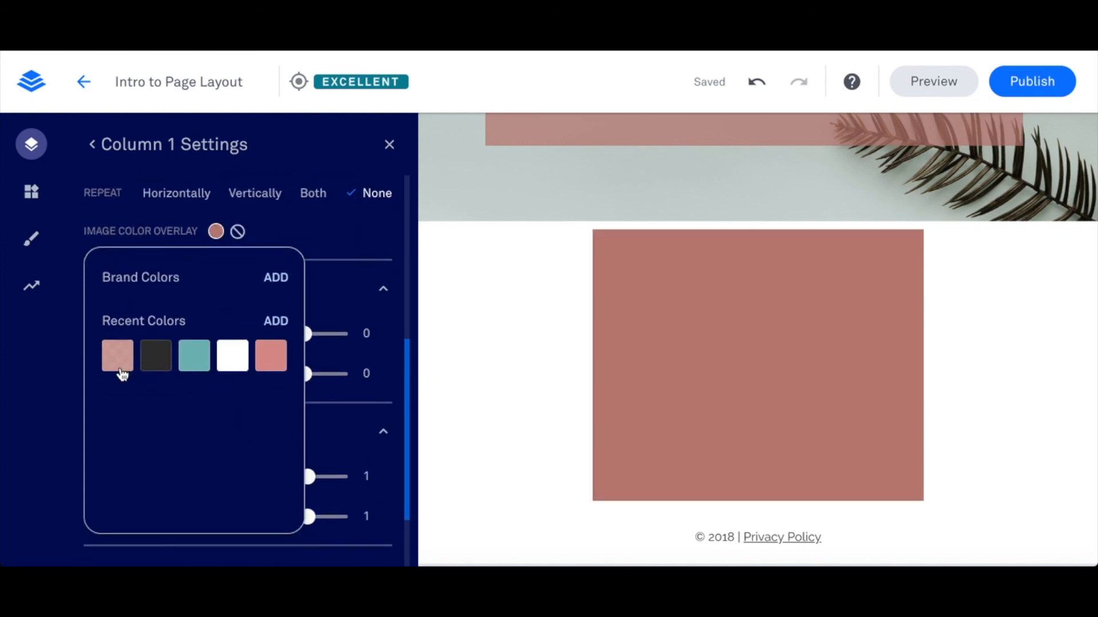
{"action": "left_click", "coordinate": [273, 321]}
{"action": "left_click_drag", "start_coordinate": [248, 428], "coordinate": [171, 429]}
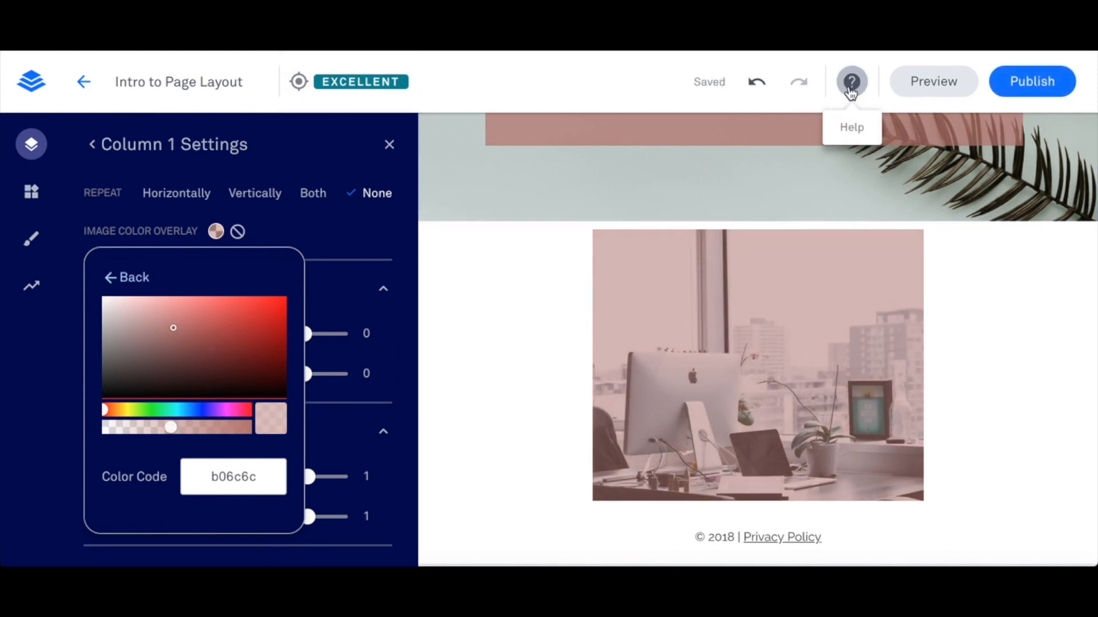
- Open the editor's help
{"action": "left_click", "coordinate": [851, 83]}
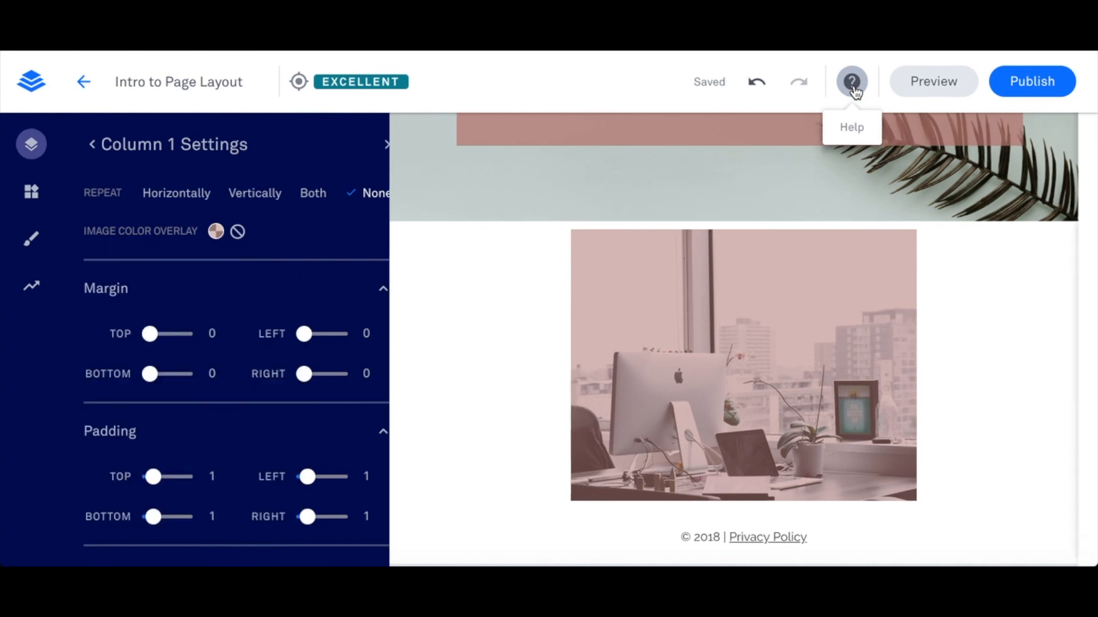